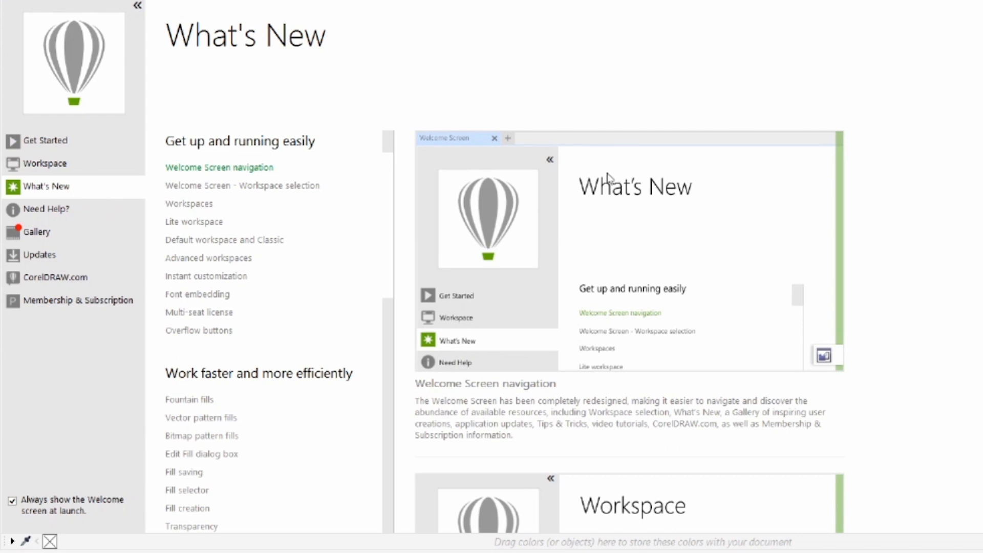
Look through the What's New feature list and its preview articles on the Welcome Screen.
scroll(614, 182, down, 5)
scroll(614, 181, down, 8)
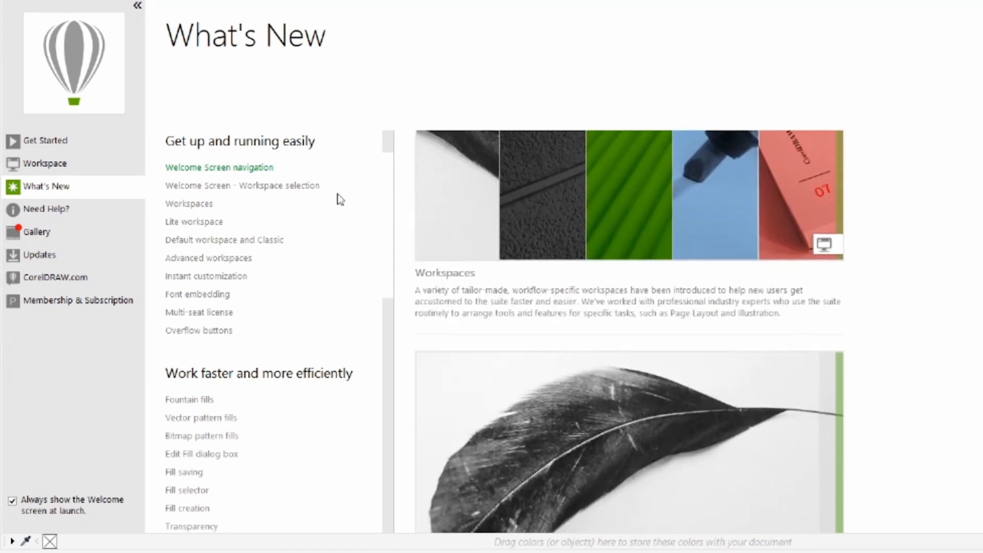
scroll(272, 263, down, 6)
scroll(275, 263, down, 6)
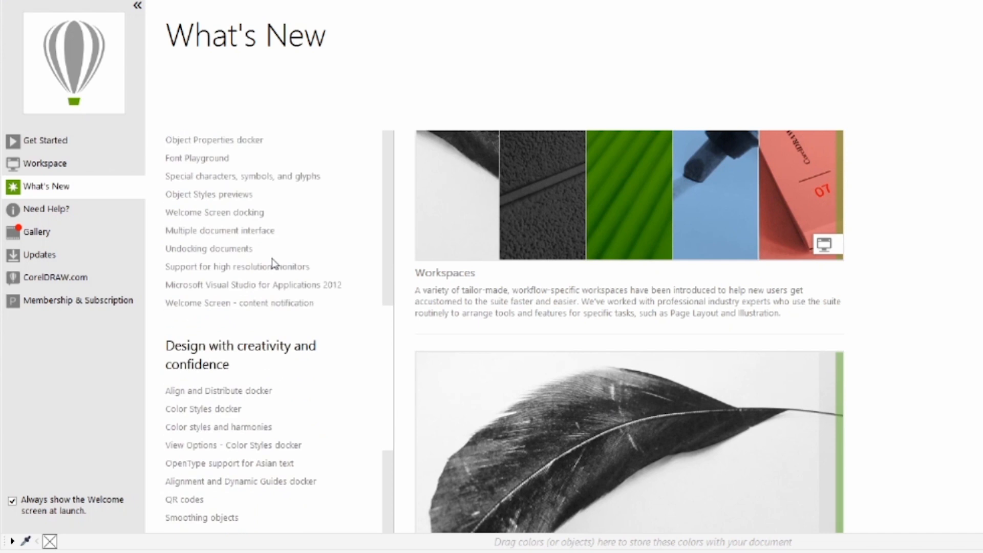
Open the Gallery page and view its first artworks, including the bear, purple faces, red apples and Cochas Chico images.
click(75, 235)
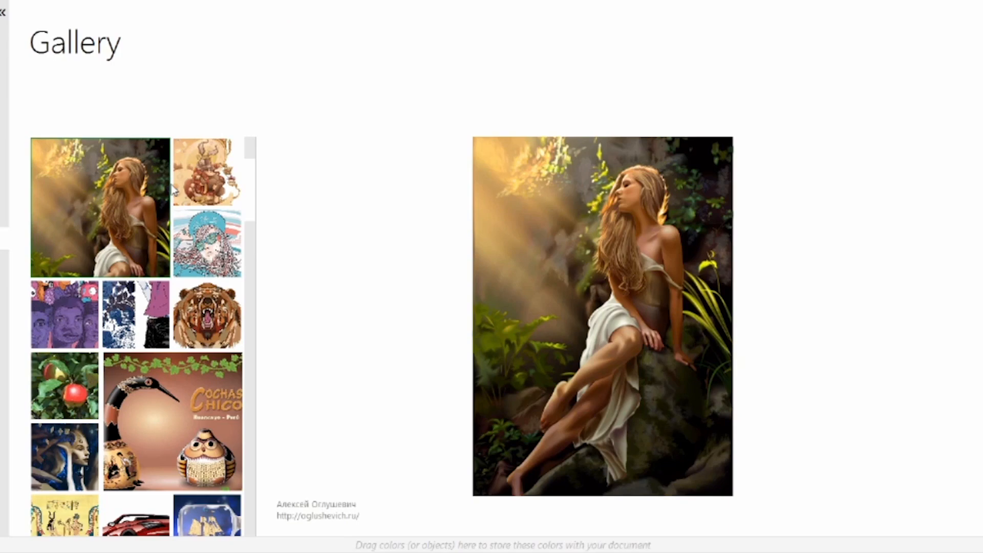
click(208, 175)
click(205, 259)
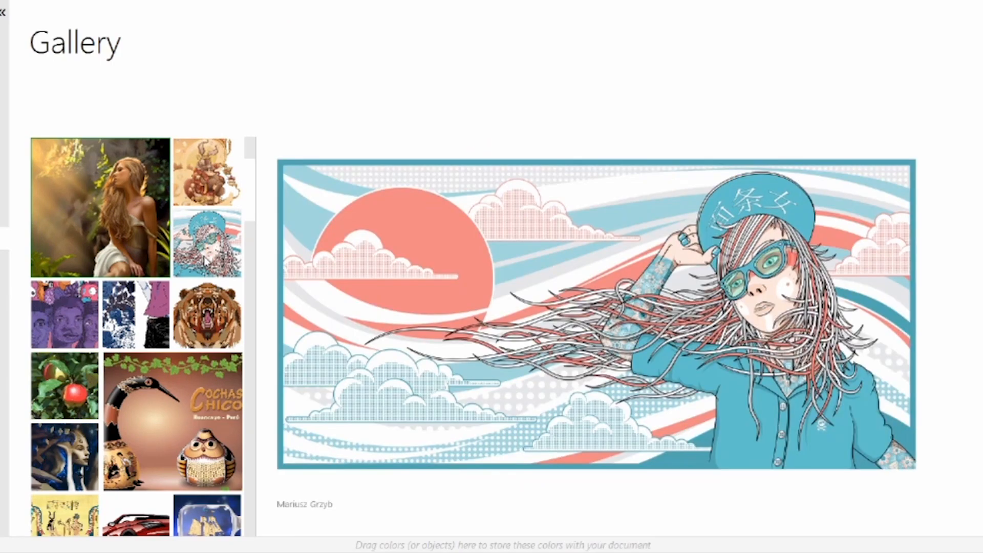
click(210, 312)
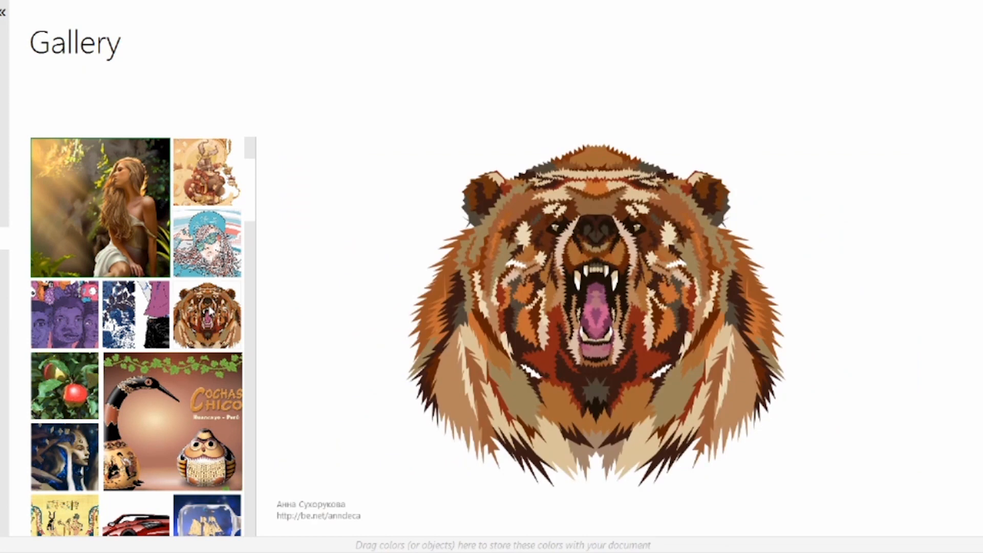
click(145, 313)
click(66, 310)
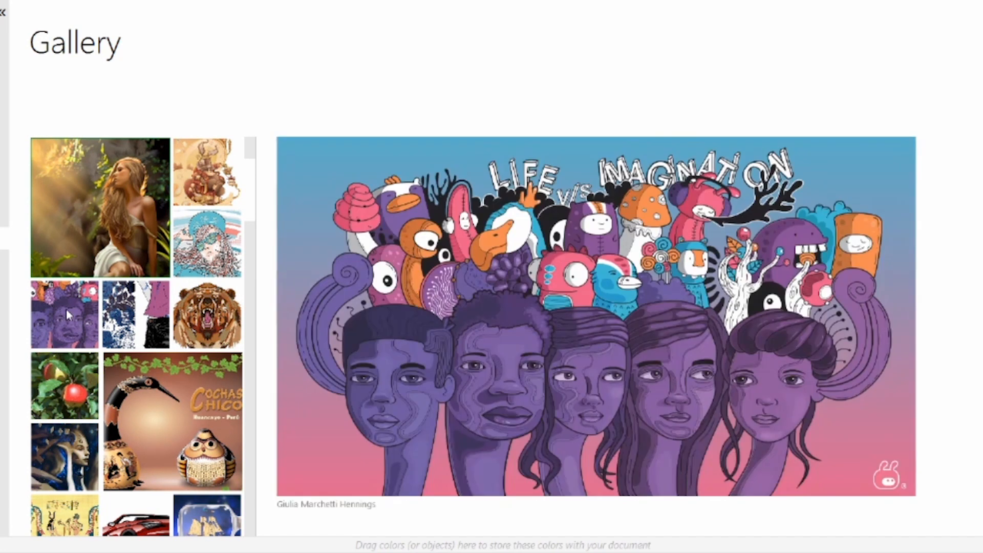
click(69, 388)
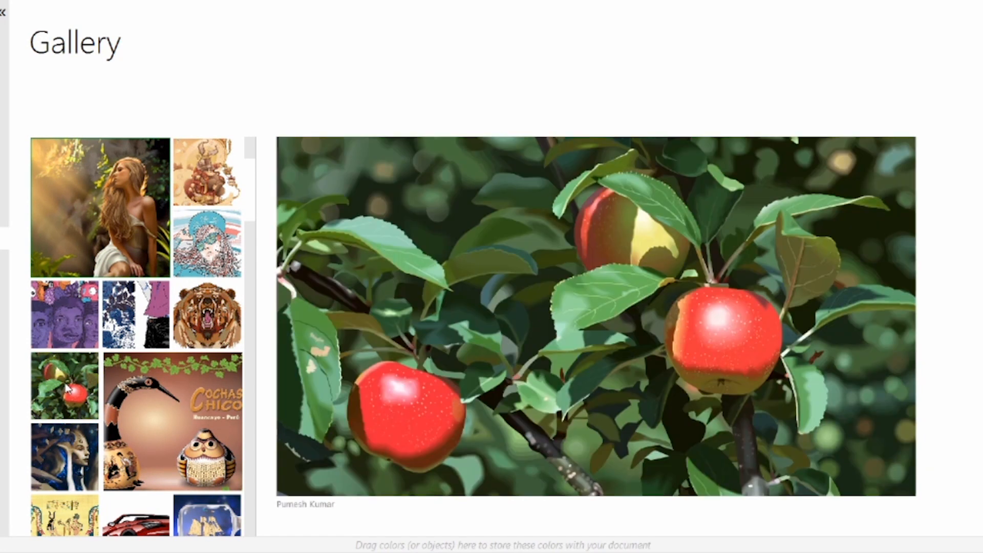
click(112, 395)
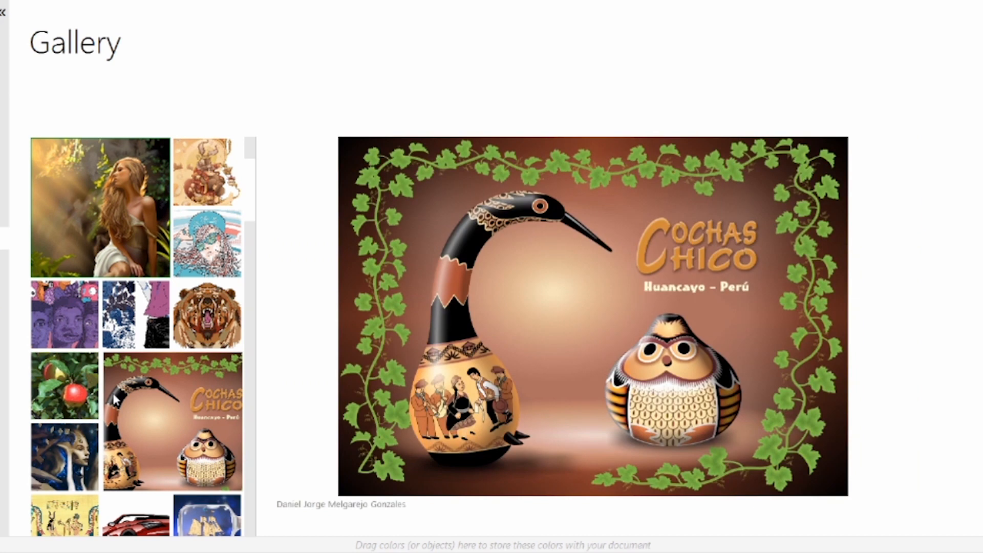
click(73, 453)
View more gallery artworks further down, including the white sports car, temple, colourful bird, dragon and flowers.
scroll(73, 453, down, 1)
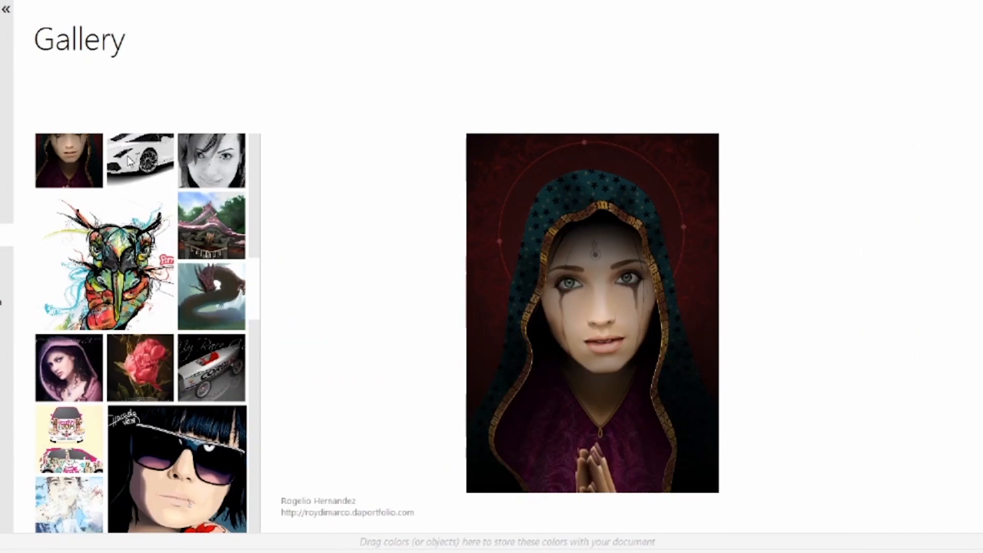
click(129, 165)
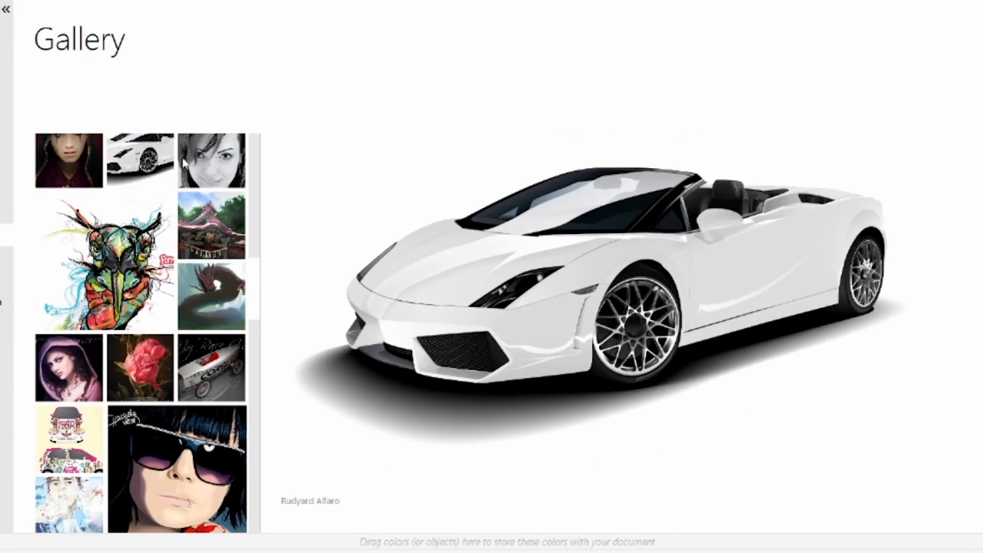
click(200, 163)
click(225, 236)
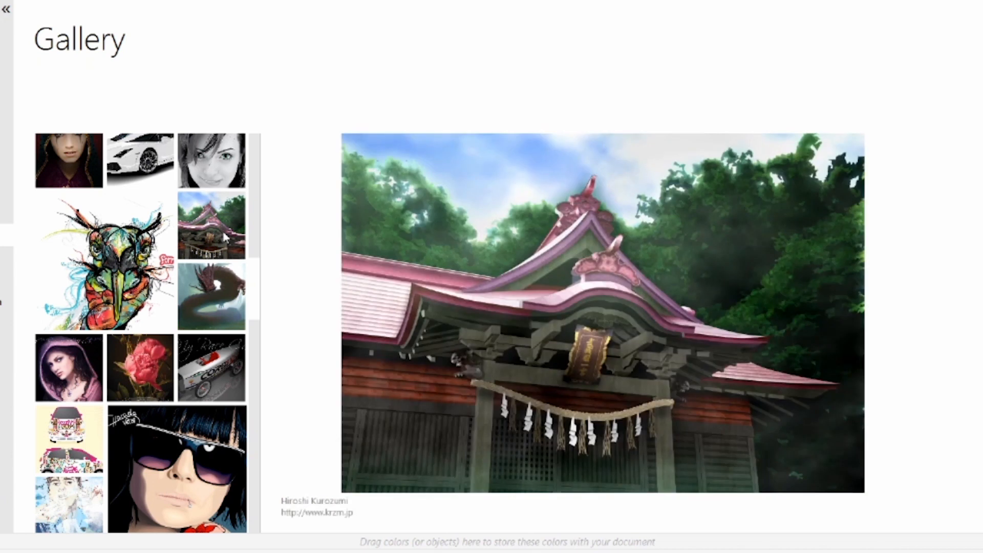
click(133, 265)
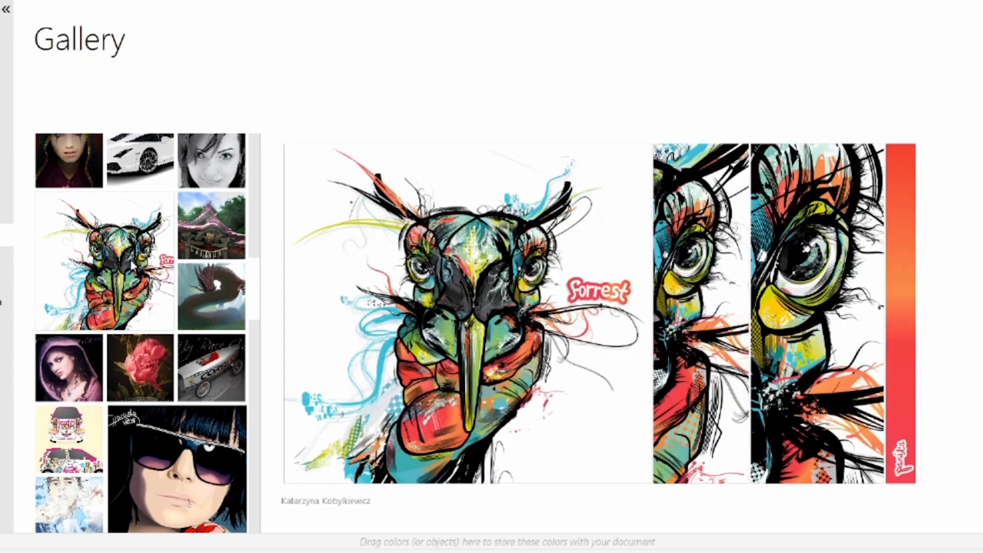
click(204, 300)
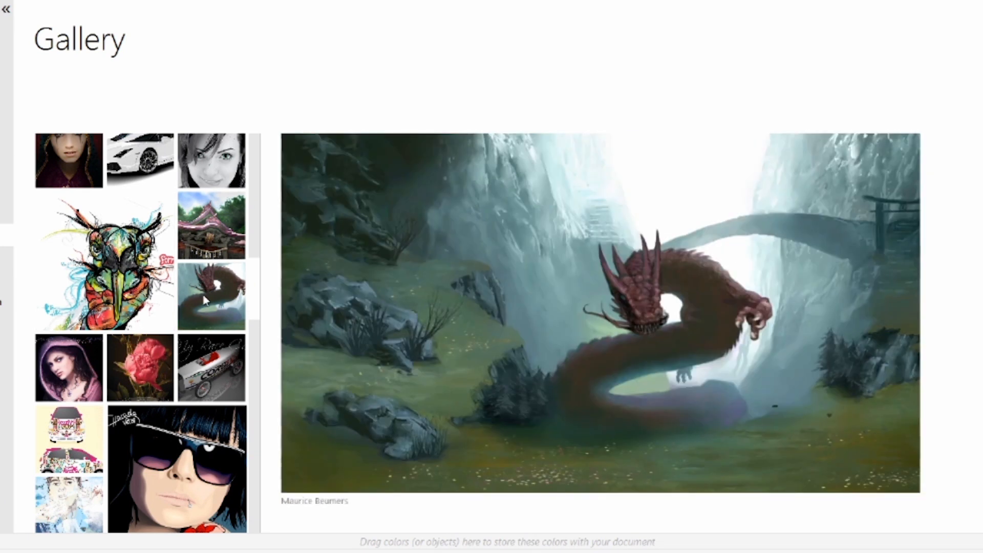
click(212, 367)
click(144, 370)
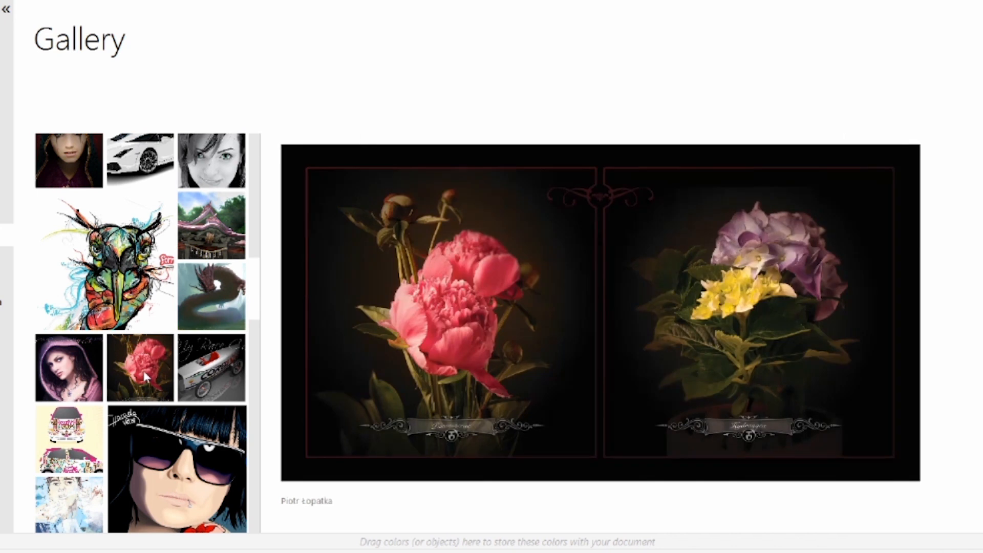
View the Membership & Subscription and CorelDRAW.com pages of the Welcome Screen.
click(21, 320)
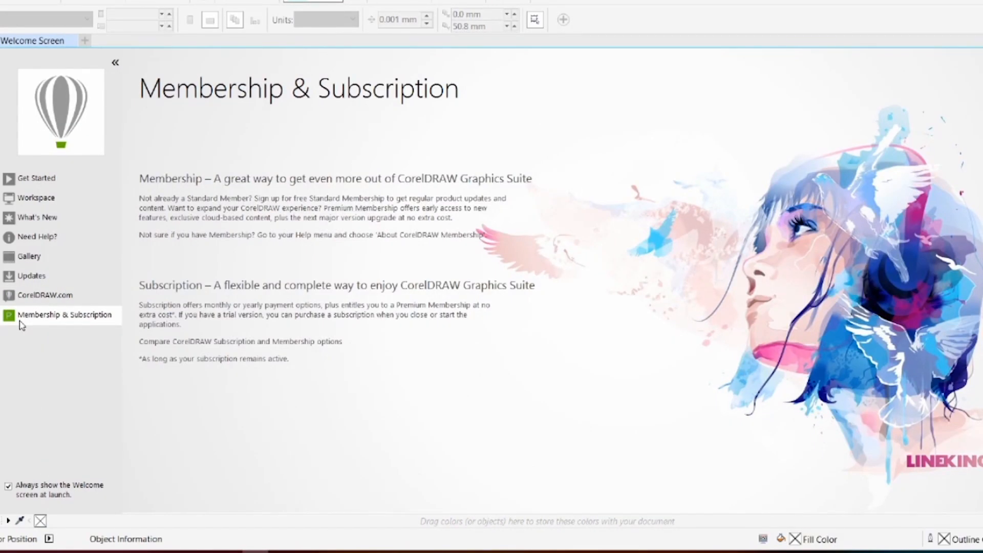
click(48, 300)
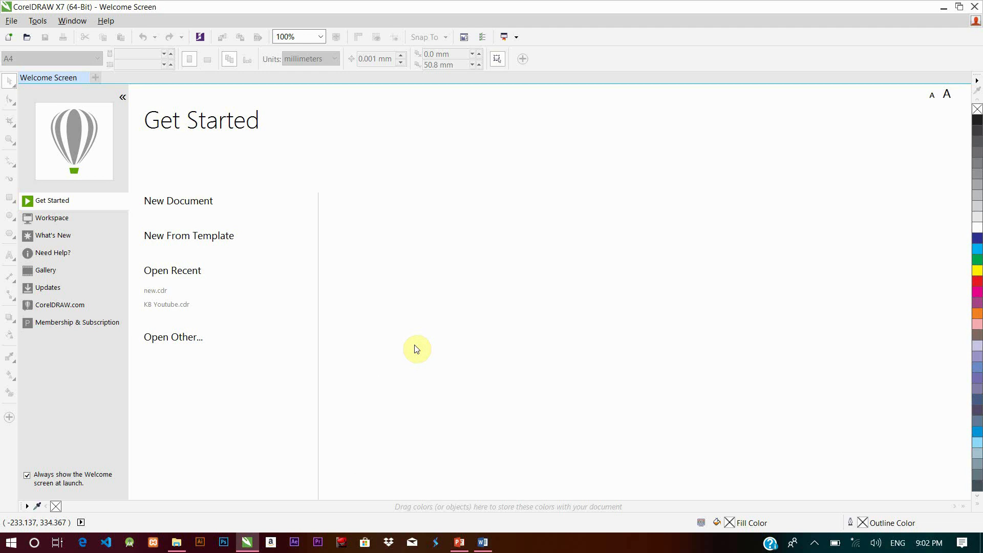
Create a new A4 document named "New doc" with inches as units and landscape orientation.
click(194, 204)
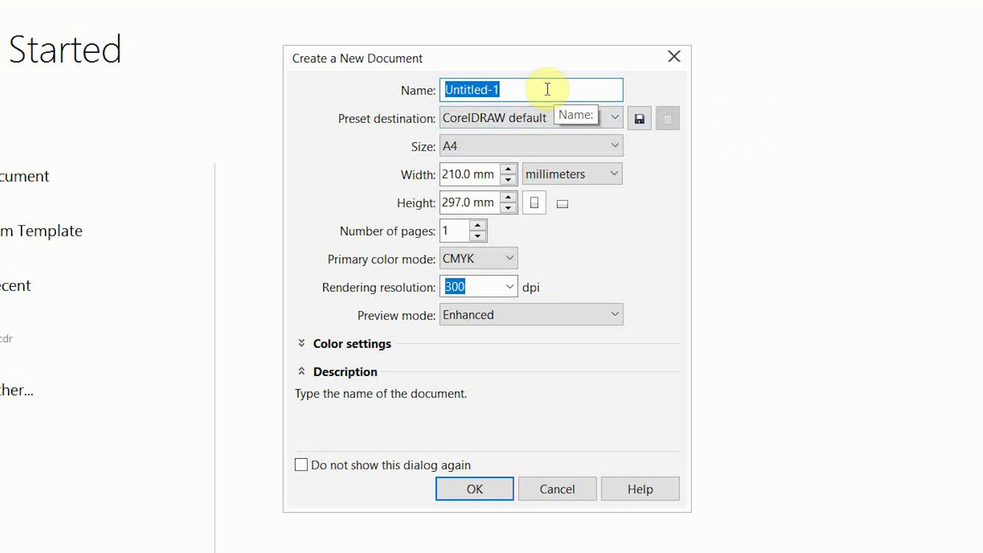
text(New doc)
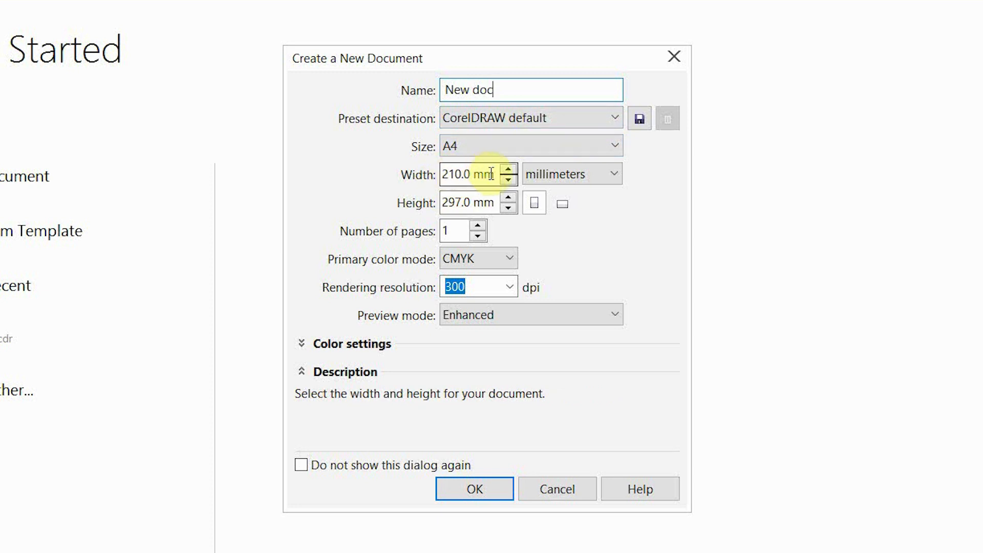
click(592, 175)
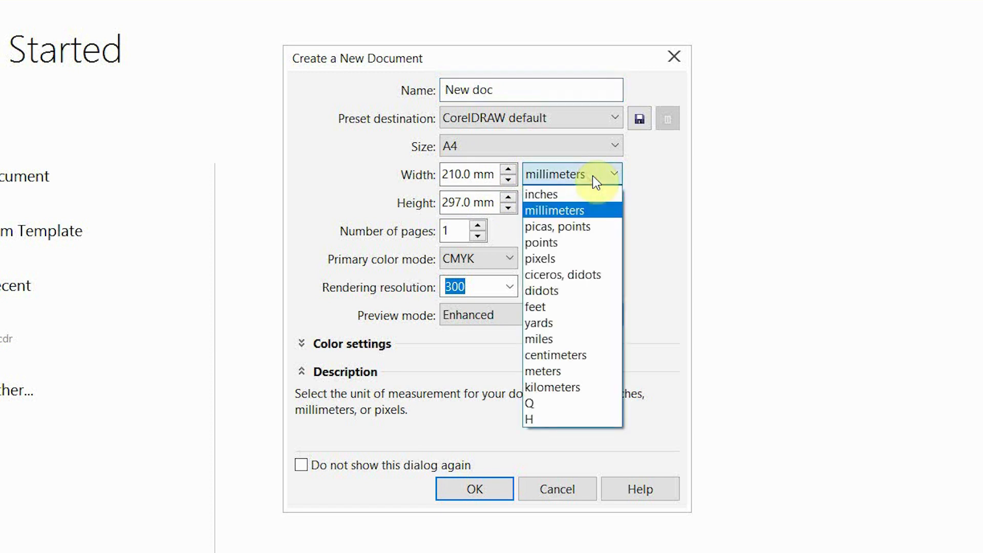
click(570, 193)
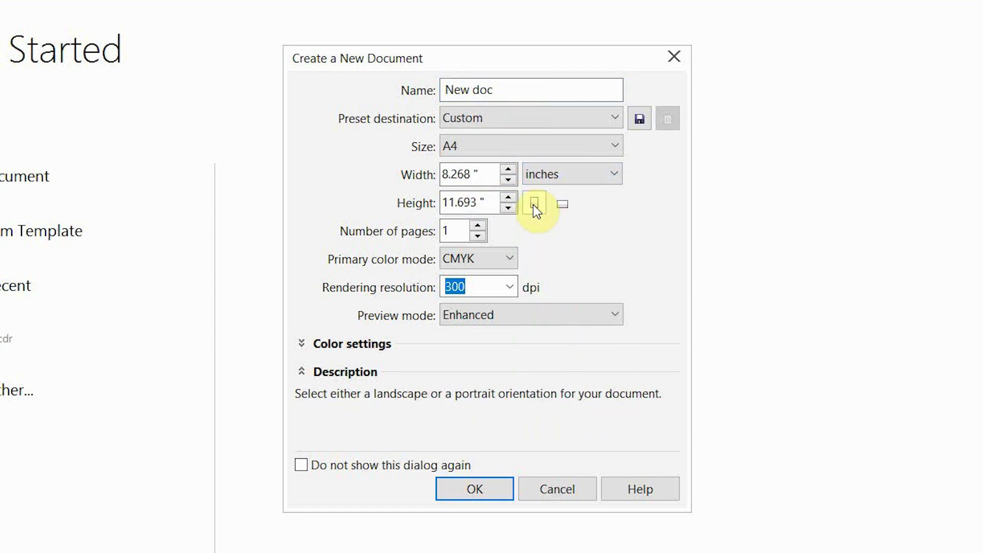
click(563, 205)
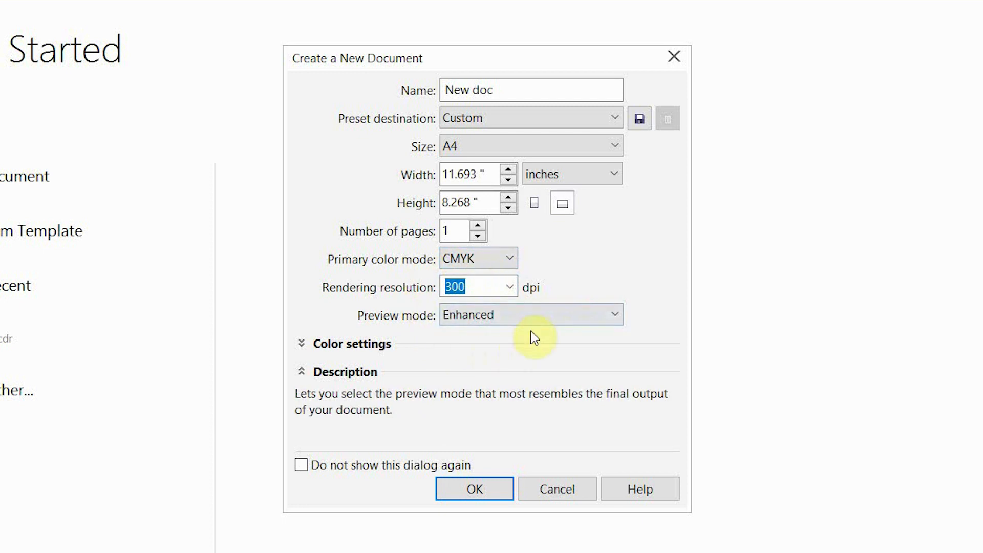
click(472, 493)
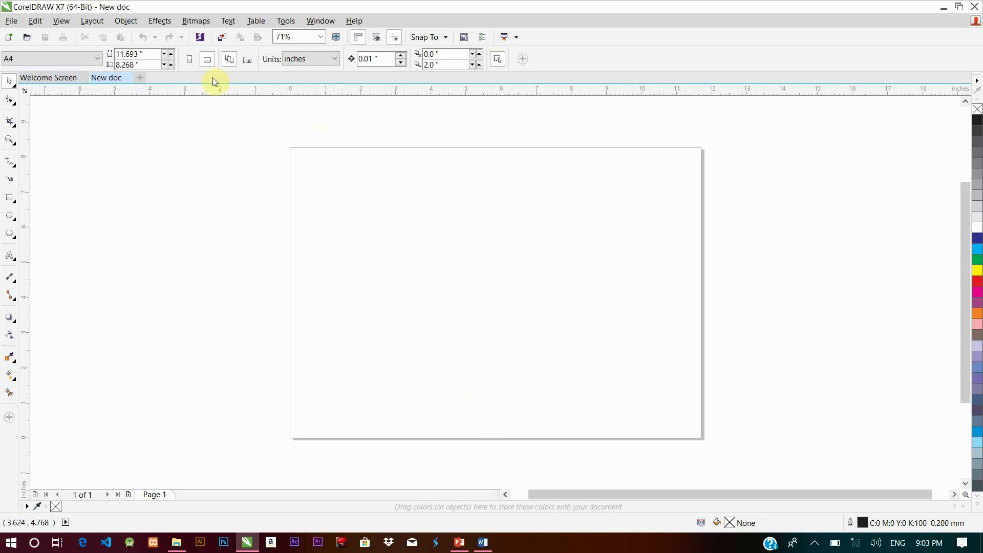
click(12, 22)
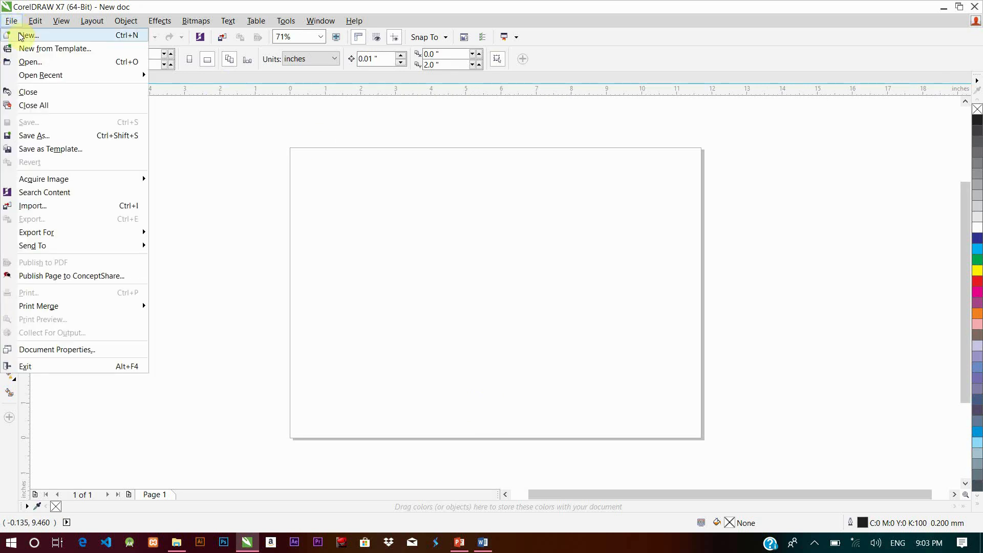
click(20, 33)
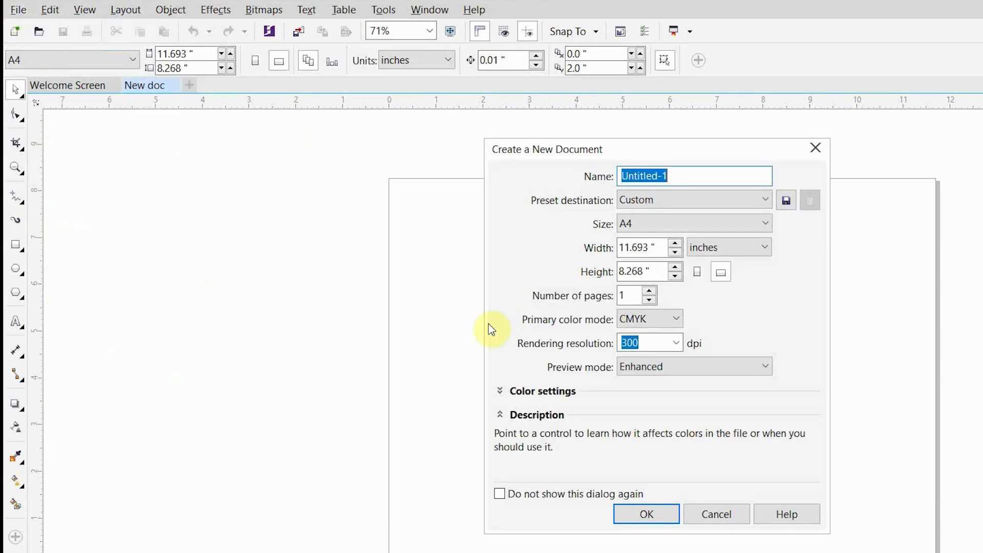
key(Escape)
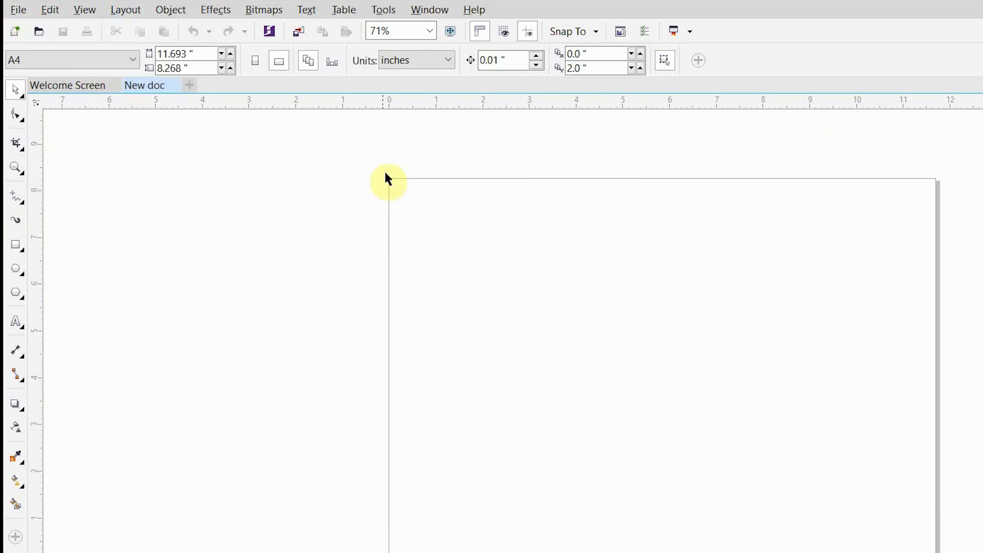
click(190, 86)
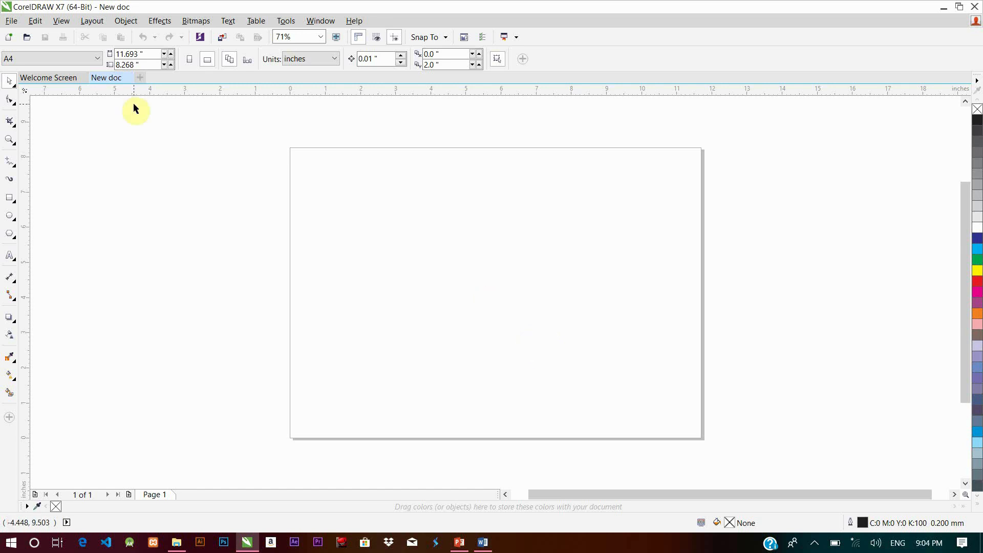
Save the document as "New doc" in the Documents folder, in CDR - CorelDRAW format.
click(15, 21)
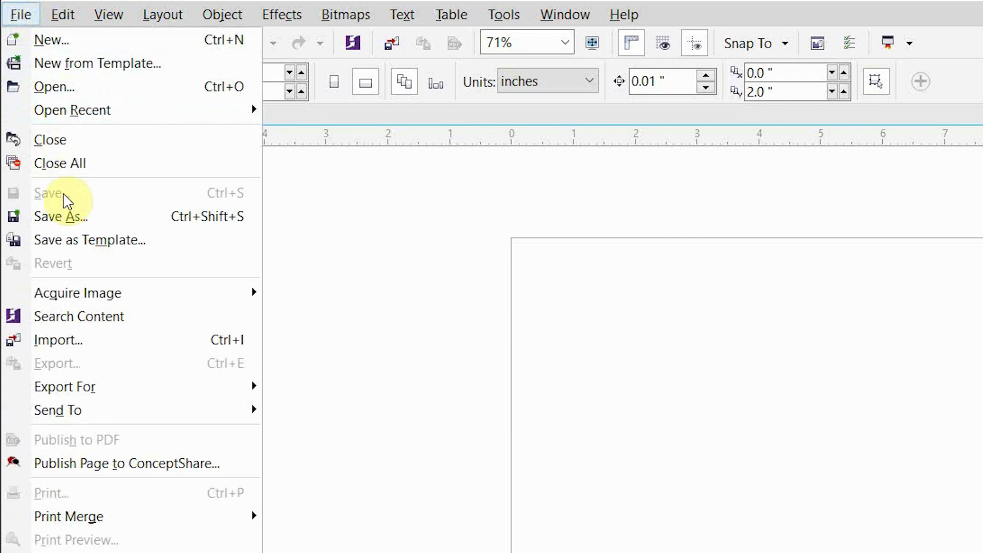
click(74, 221)
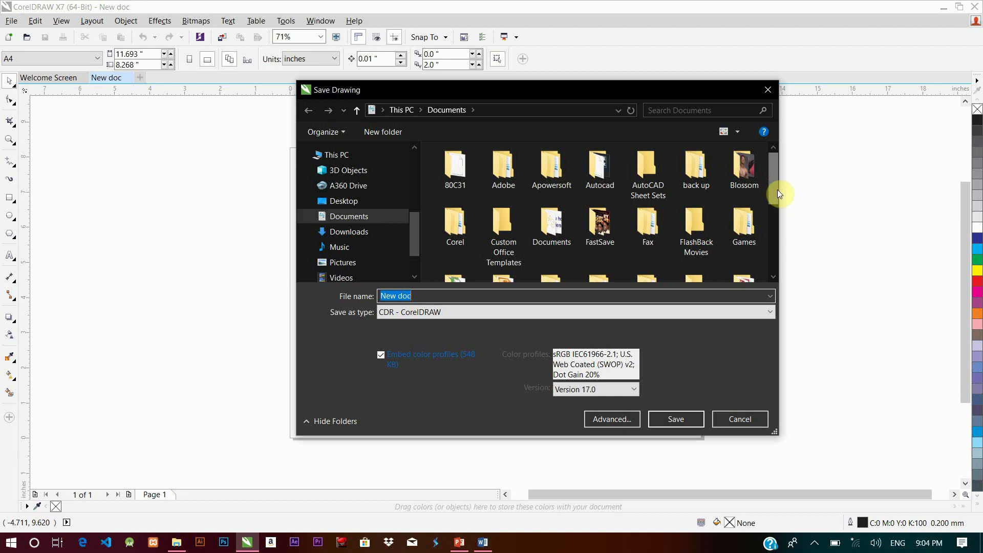
drag(777, 190, 779, 274)
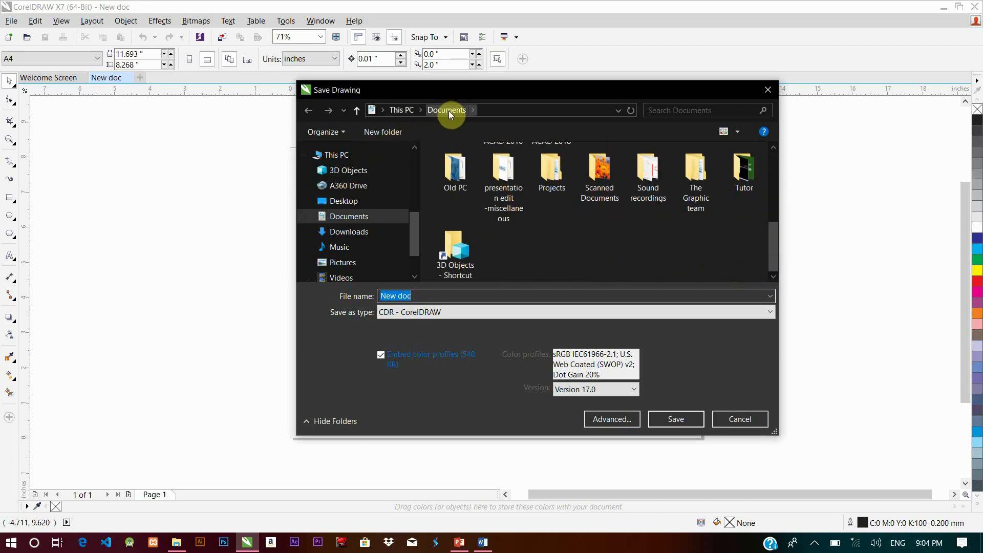
click(692, 419)
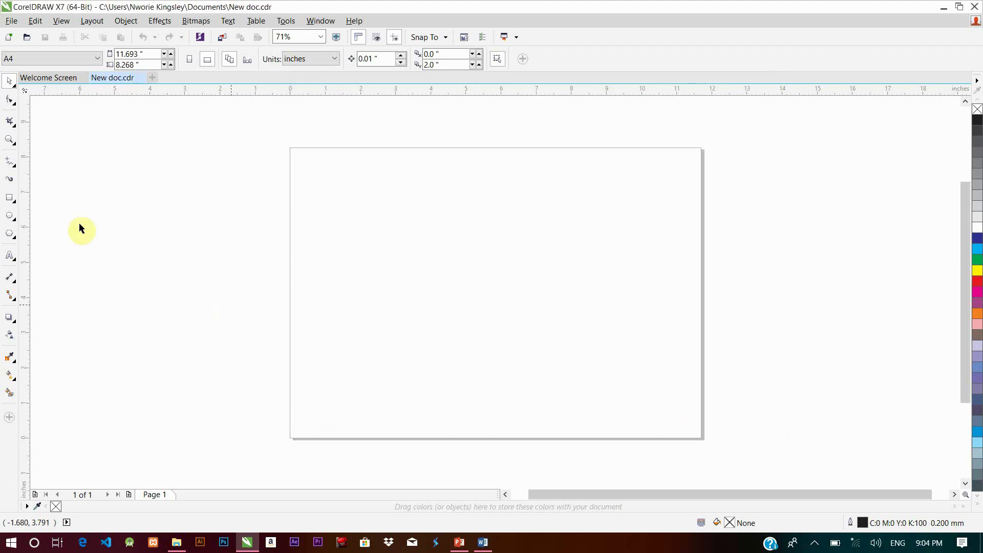
Draw a large rectangle near the middle of the page and save the document.
click(10, 197)
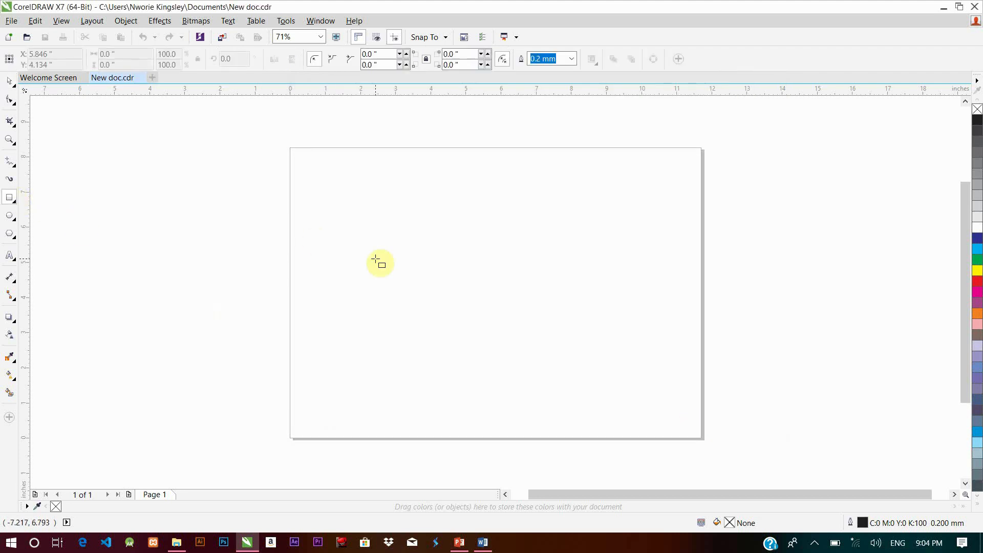
drag(384, 209, 617, 390)
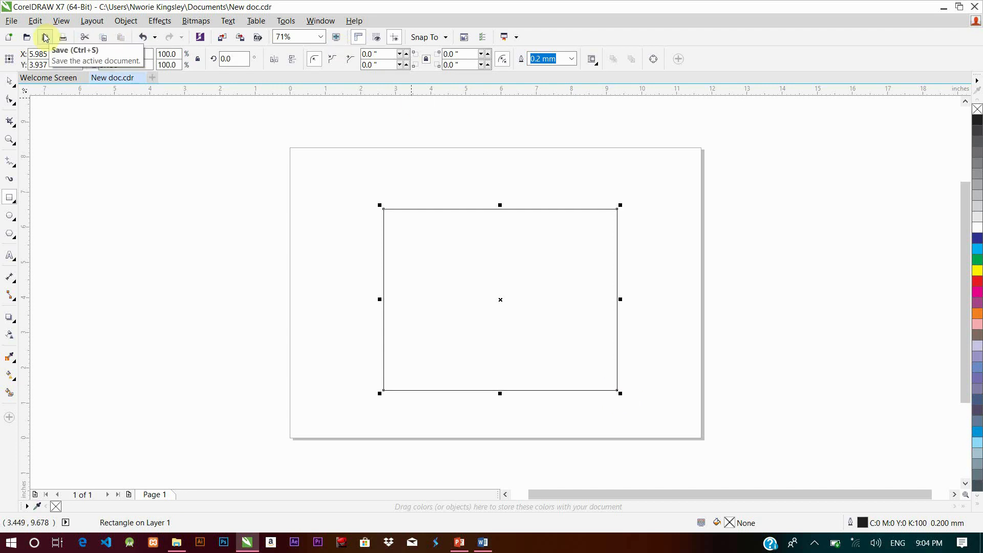
click(45, 38)
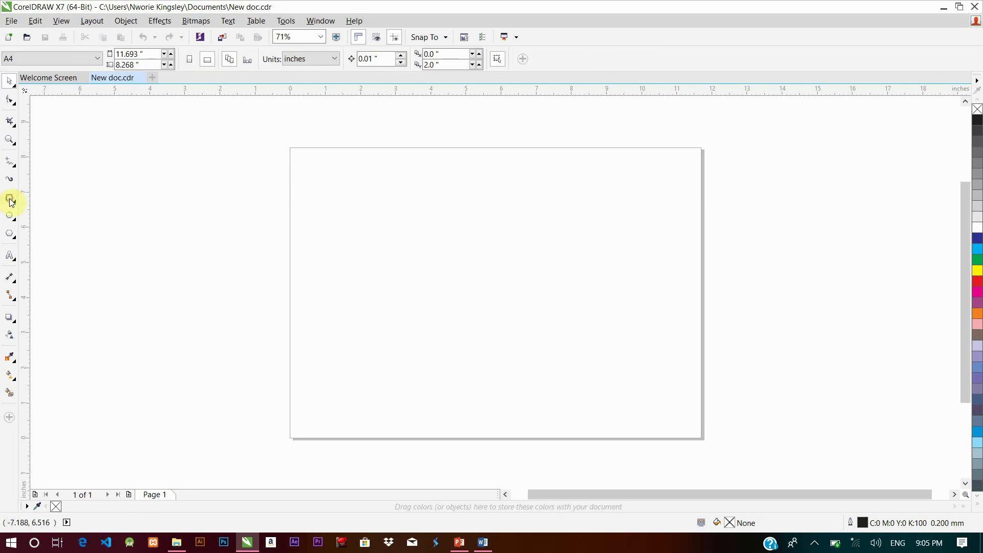
Draw a rectangle about 6.76 by 3.6 inches across the page's left edge, and close the document.
click(10, 197)
drag(260, 213, 498, 340)
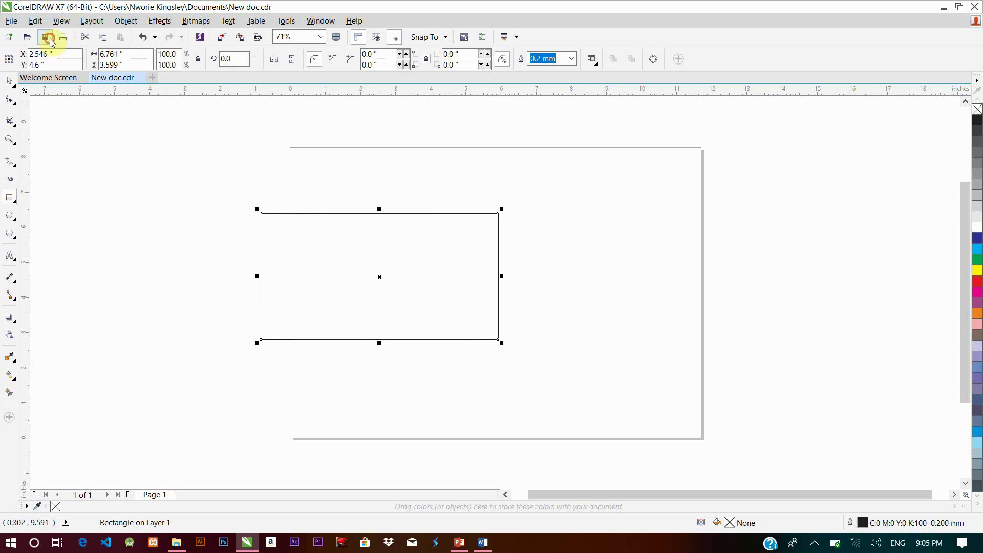
click(140, 77)
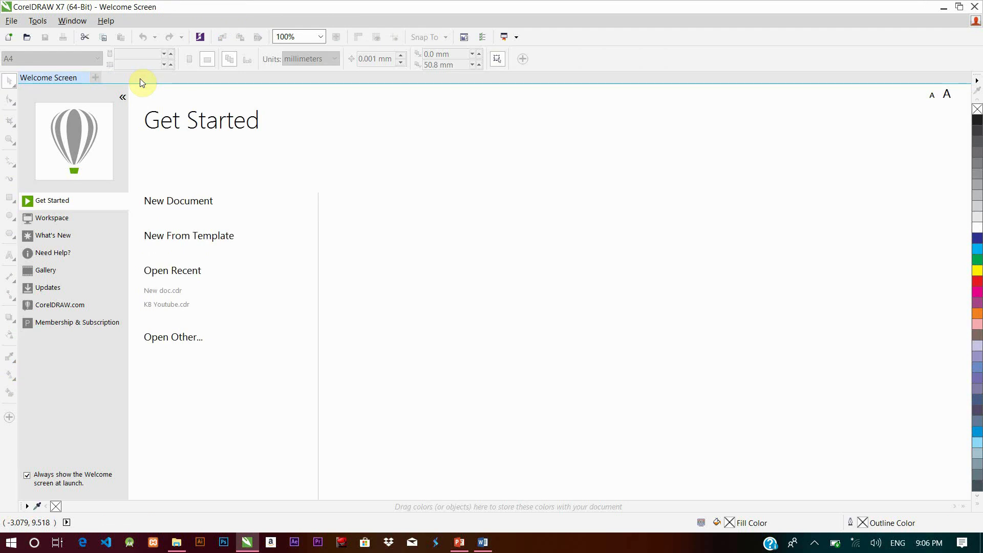
Open the existing "New doc" drawing from the Documents folder.
click(12, 21)
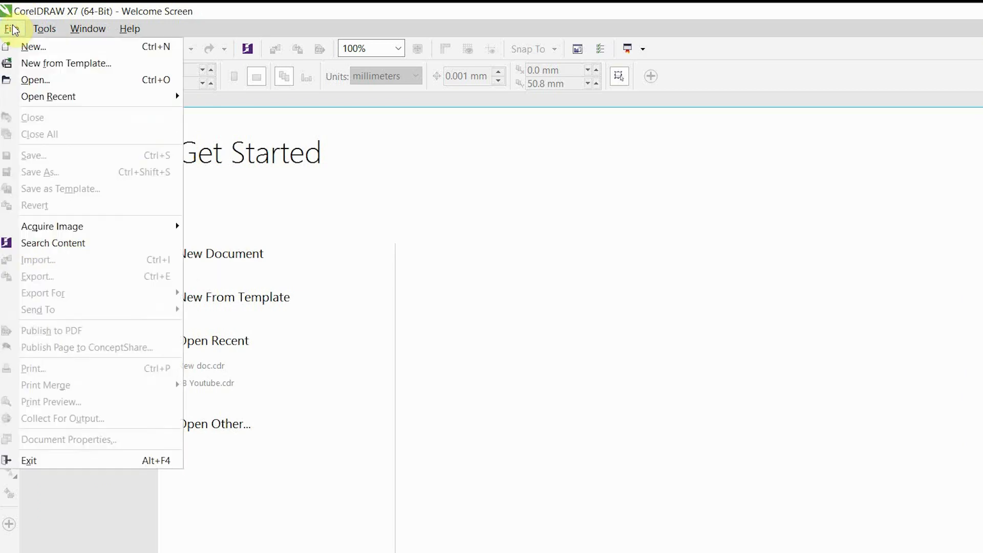
click(25, 81)
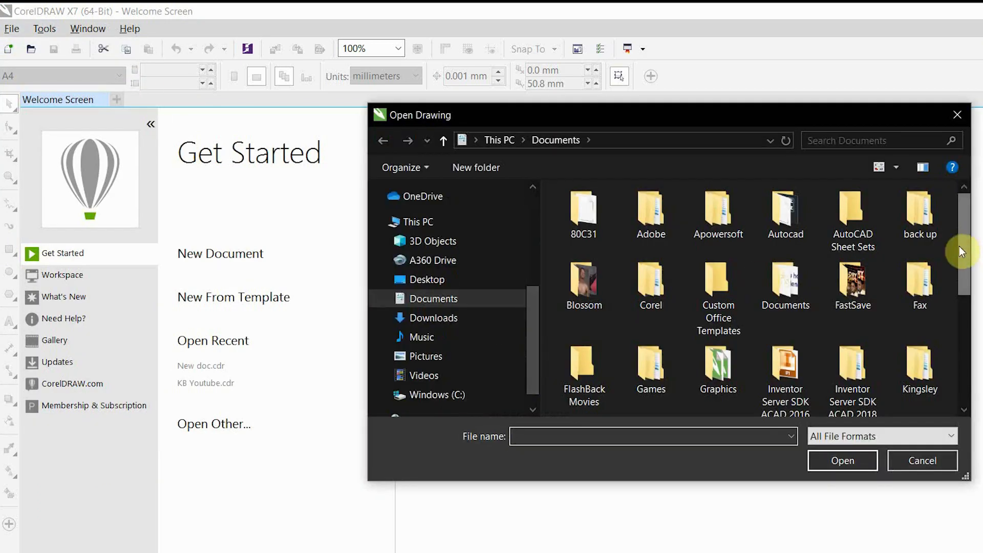
drag(960, 246, 966, 355)
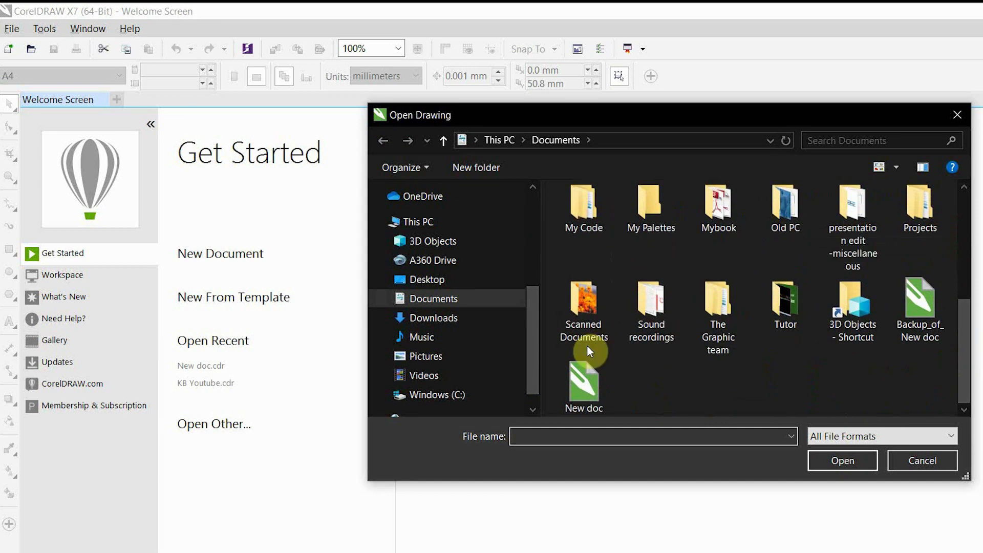
click(582, 389)
click(860, 494)
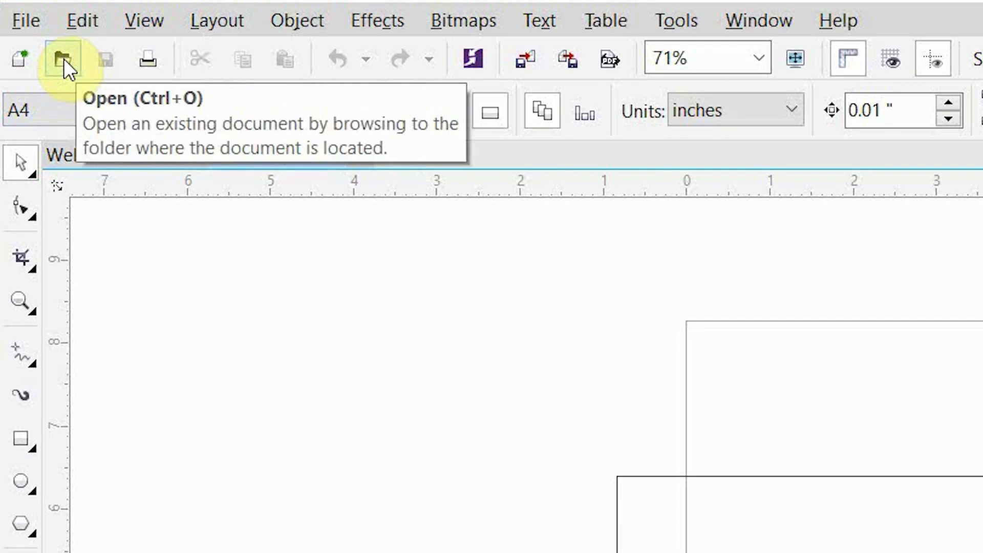
click(27, 38)
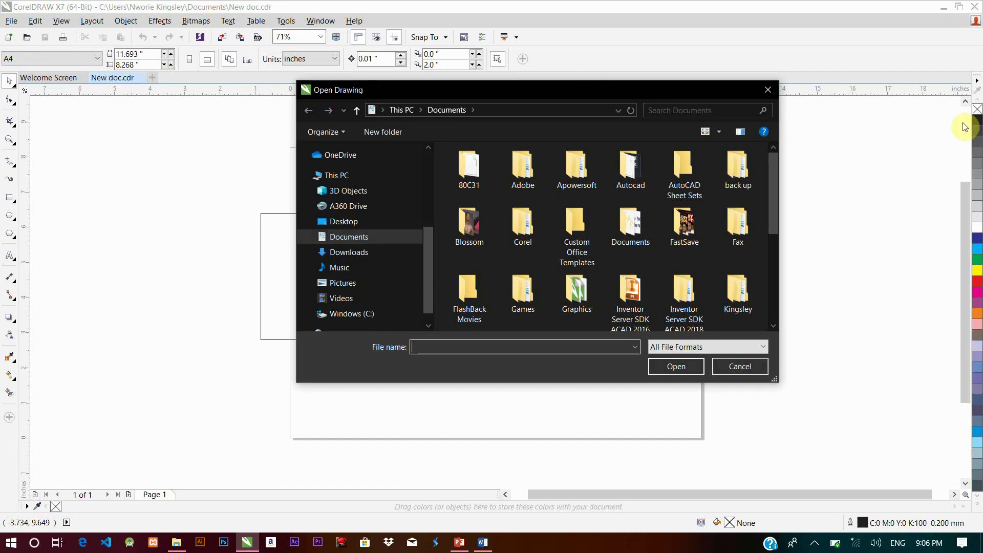
click(771, 90)
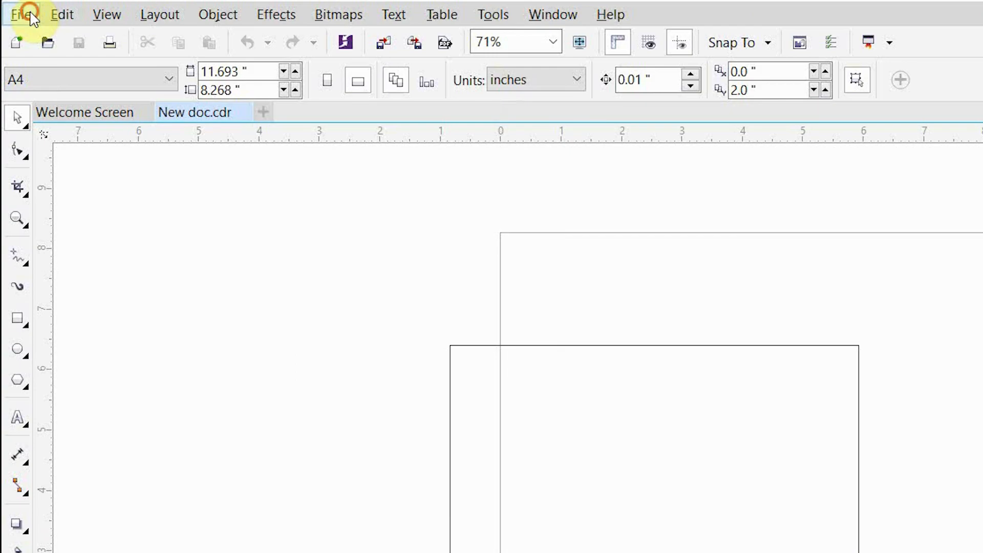
click(17, 22)
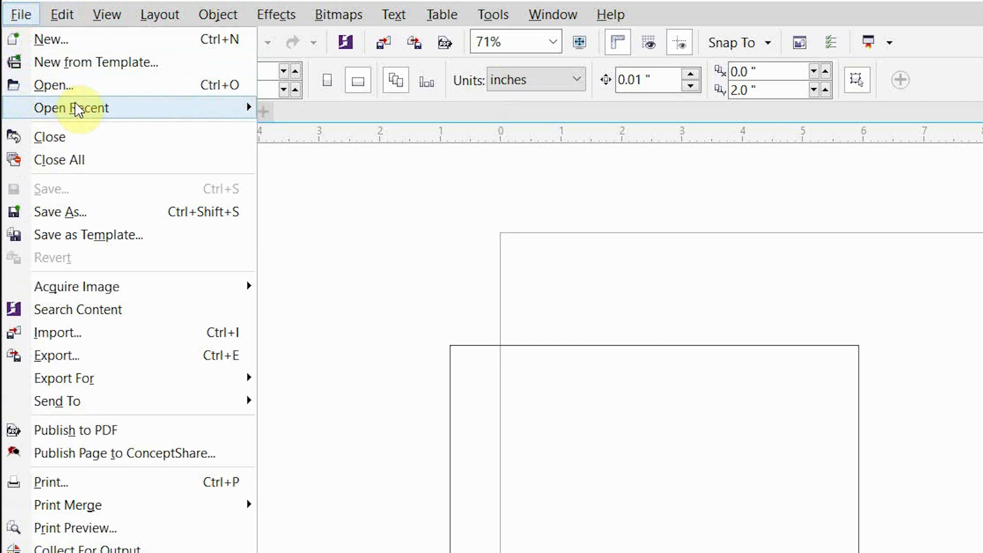
mouse_move(86, 116)
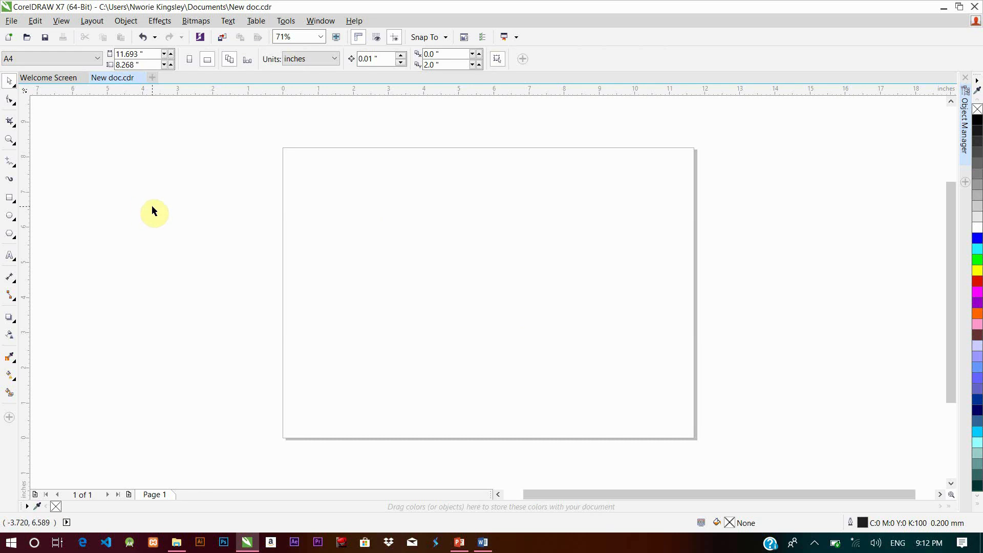
Draw two overlapping rectangles, about 5.9 by 2.6 and 5.5 by 2.8 inches, and a square about 2.9 inches across the page's left edge.
click(10, 200)
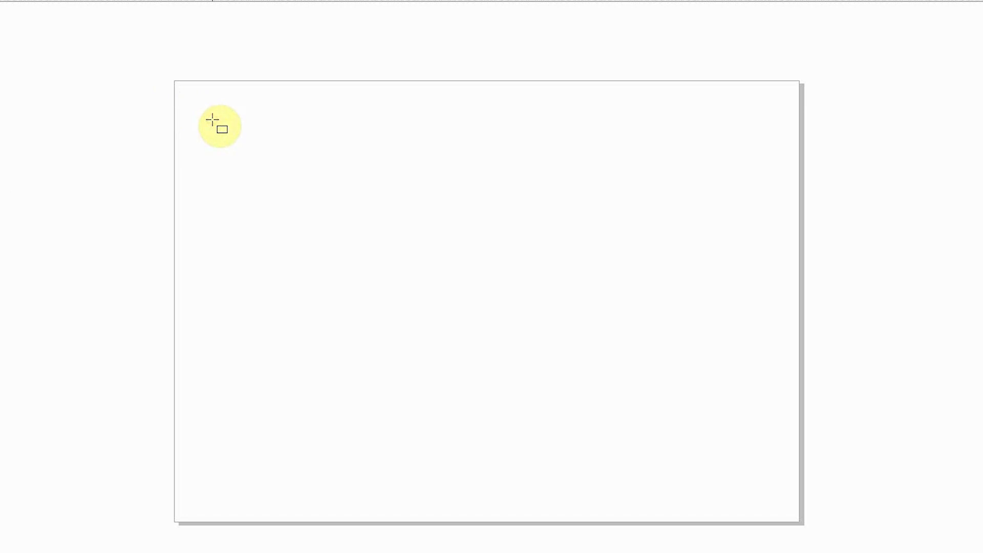
drag(212, 120, 527, 256)
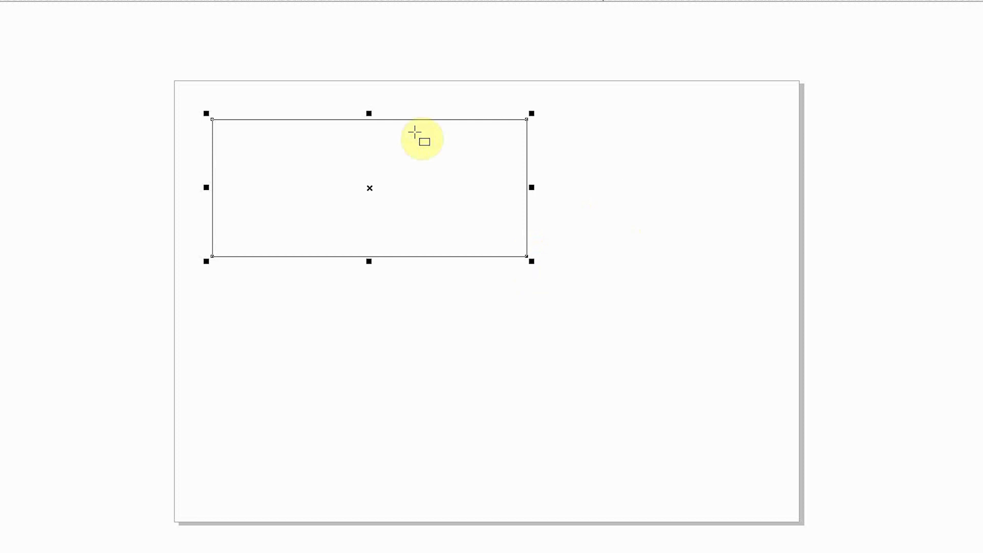
click(384, 156)
drag(384, 157, 677, 309)
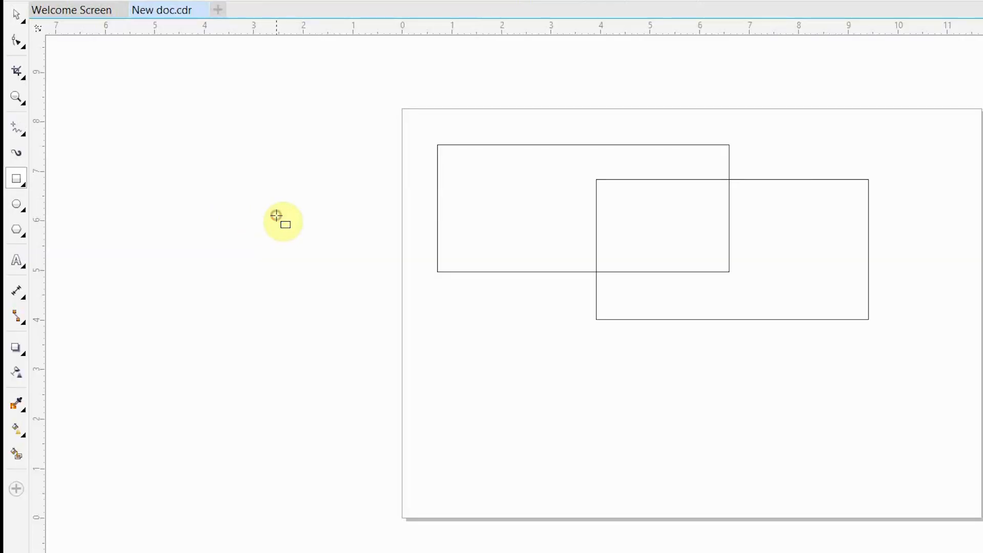
drag(276, 216, 419, 306)
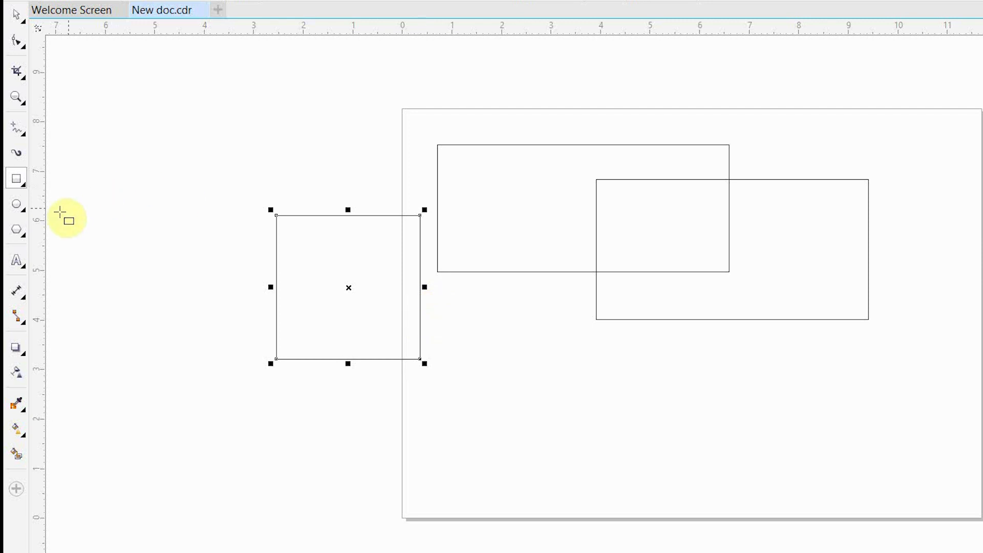
Draw a wide and a tall overlapping ellipse on the lower page, plus a circle about 3 inches in diameter across the page's right edge.
click(14, 206)
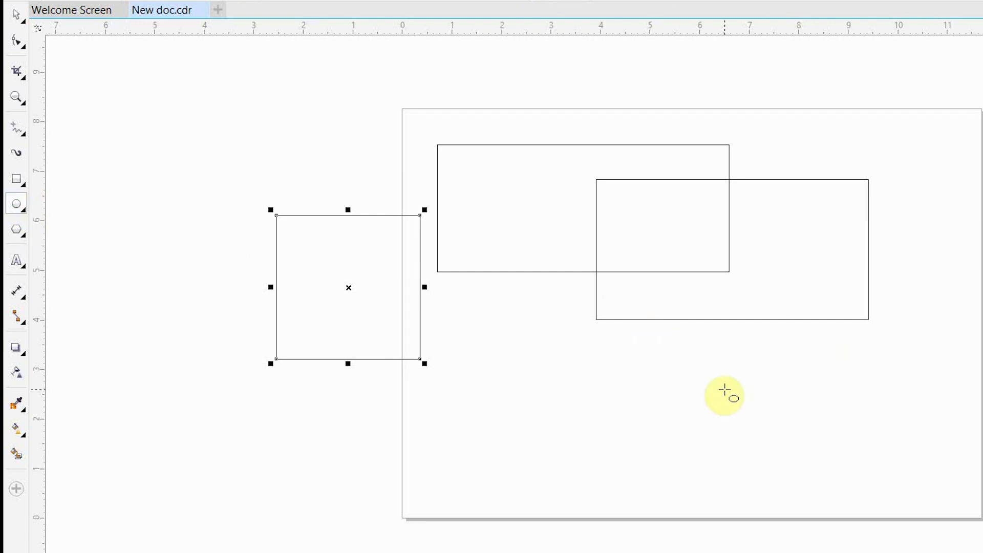
click(518, 385)
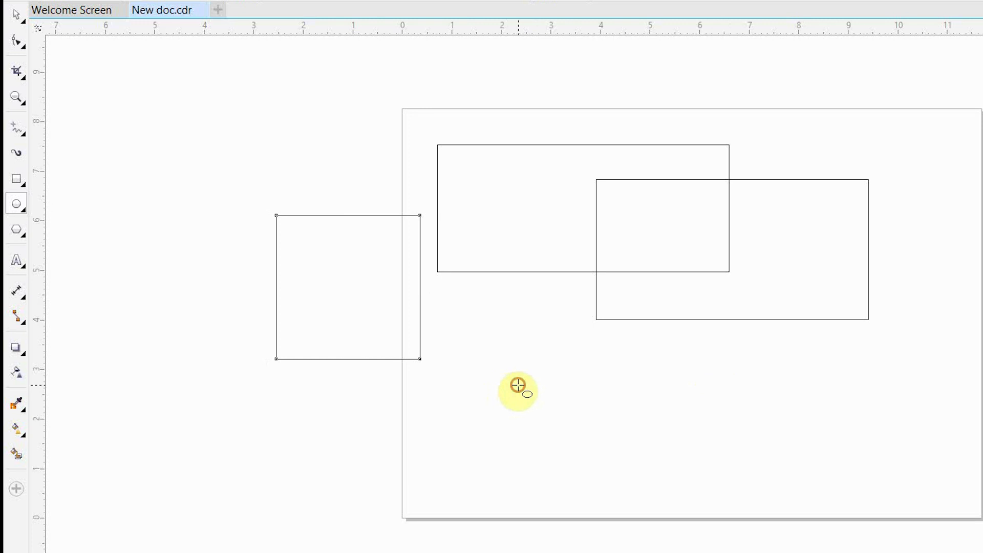
drag(518, 385, 808, 516)
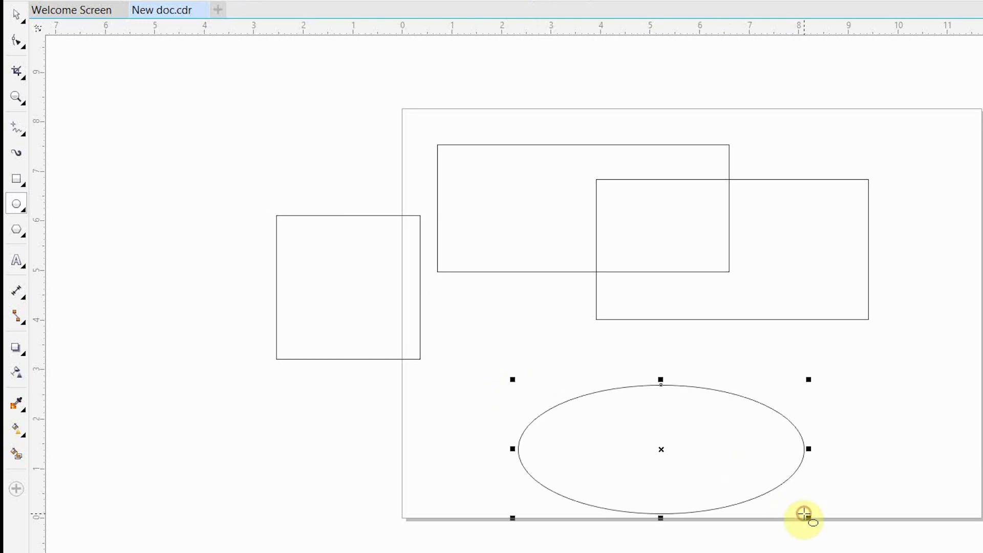
click(922, 261)
mouse_move(923, 261)
mouse_down()
mouse_move(707, 437)
mouse_move(929, 529)
mouse_move(768, 481)
mouse_move(765, 506)
mouse_move(712, 509)
mouse_up()
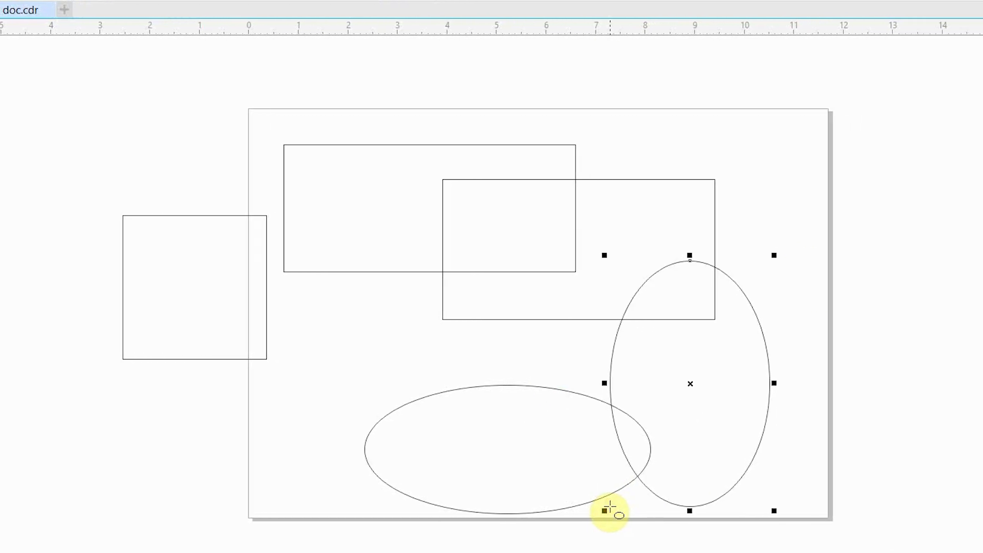
drag(770, 203, 926, 401)
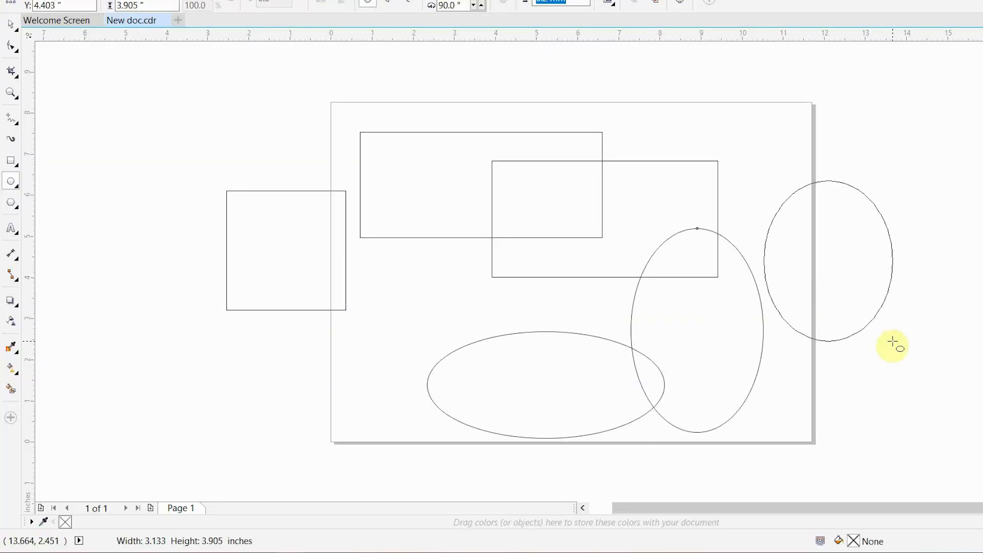
mouse_move(892, 342)
mouse_down()
mouse_move(928, 346)
mouse_move(867, 264)
mouse_move(948, 272)
mouse_move(889, 244)
mouse_up()
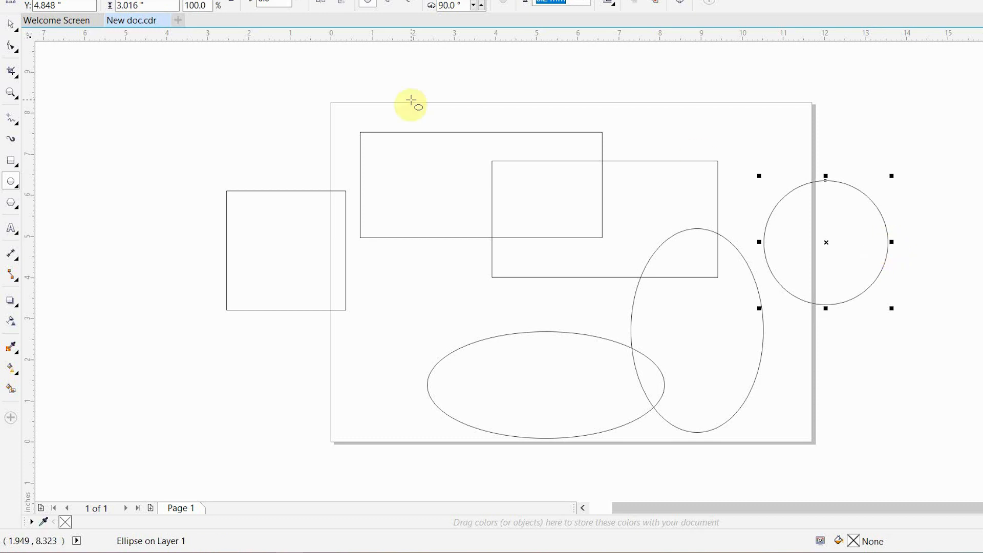
Draw a slightly sloped straight line about 9 inches long above the page and a near-vertical one about 5.5 inches tall beside it.
click(12, 121)
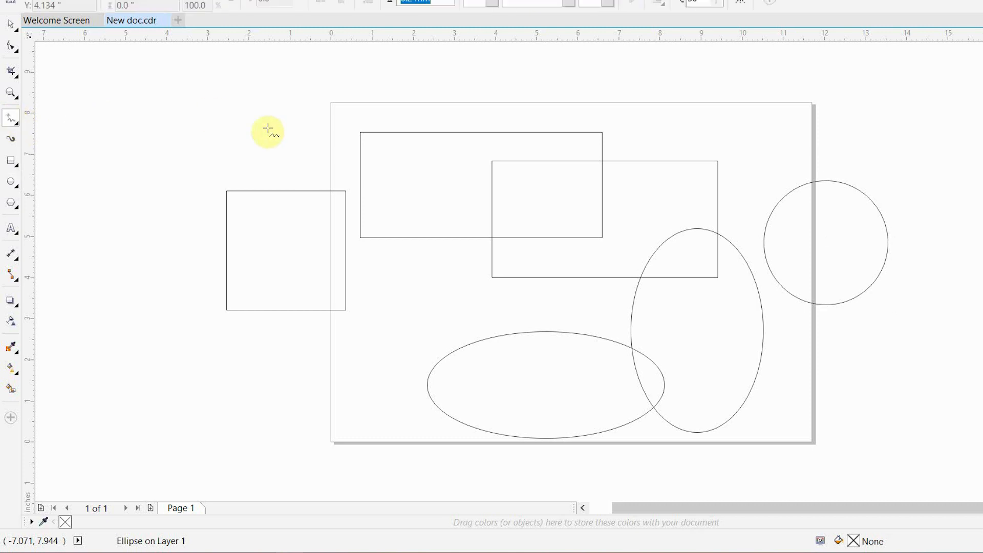
click(129, 109)
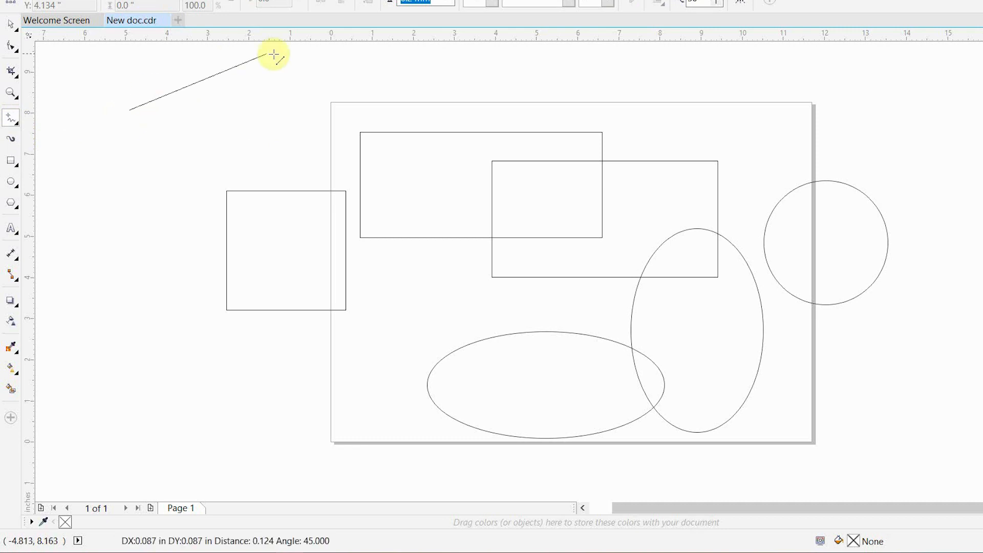
click(507, 65)
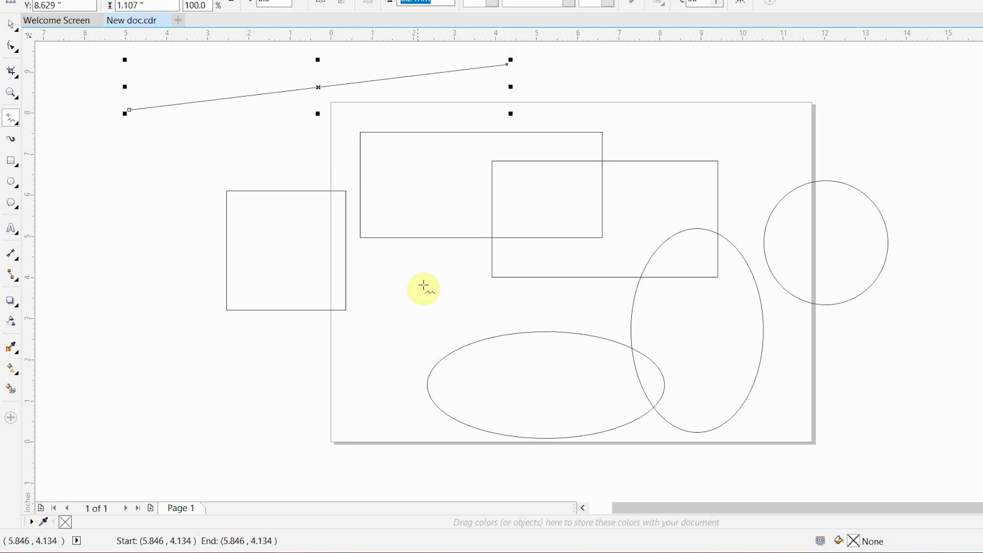
click(130, 396)
click(142, 168)
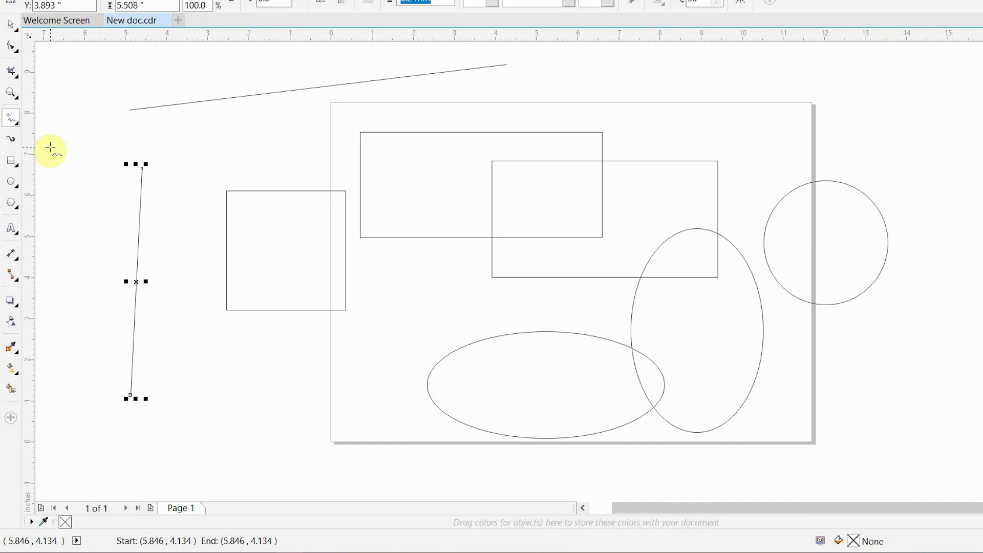
Add the artistic text "I love school" below the square and enlarge it to about 0.73 inches tall.
click(13, 227)
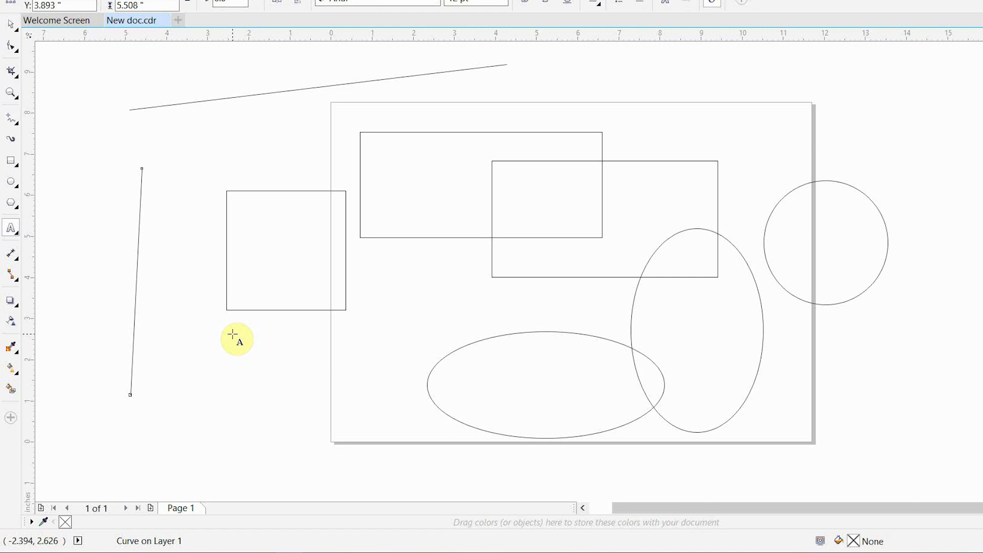
click(239, 342)
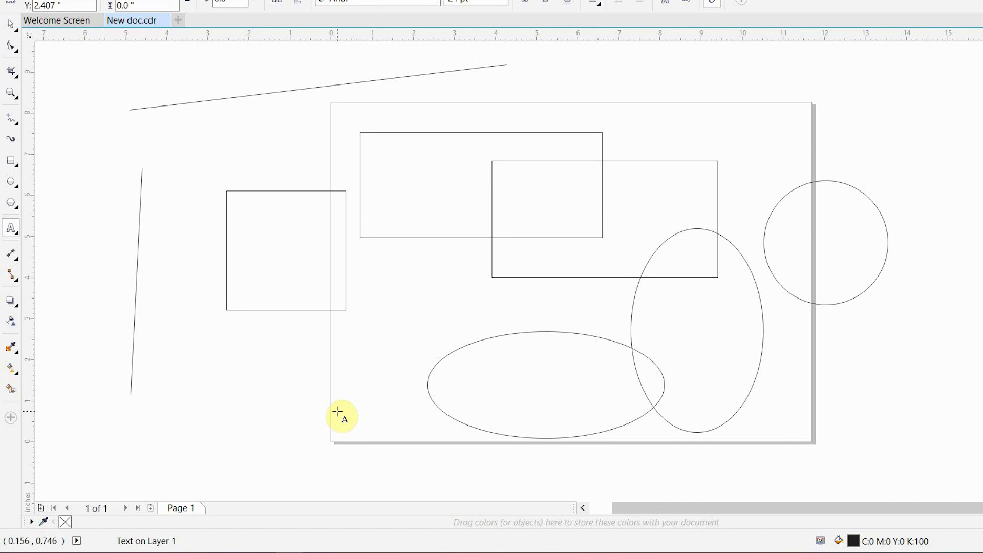
text(I lo)
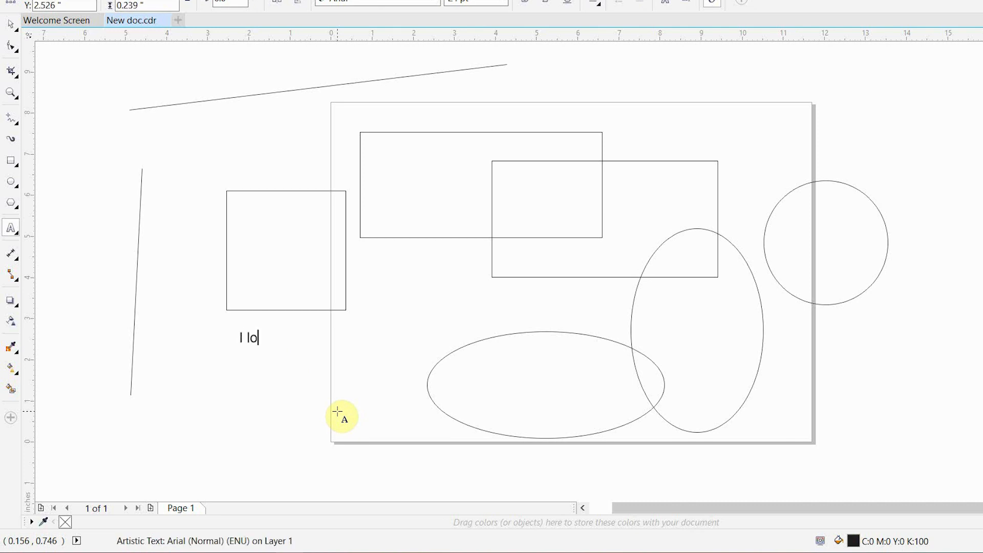
text(ve school)
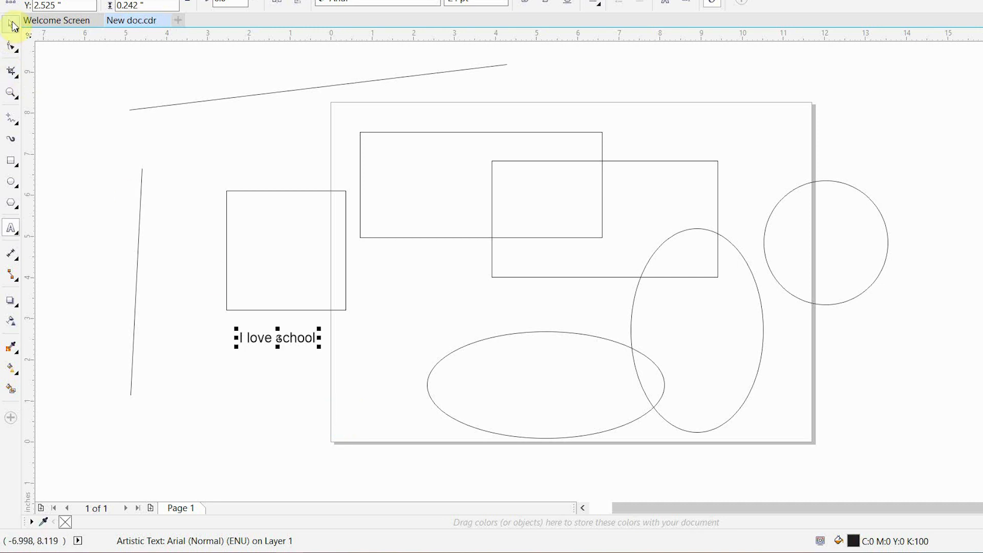
click(12, 25)
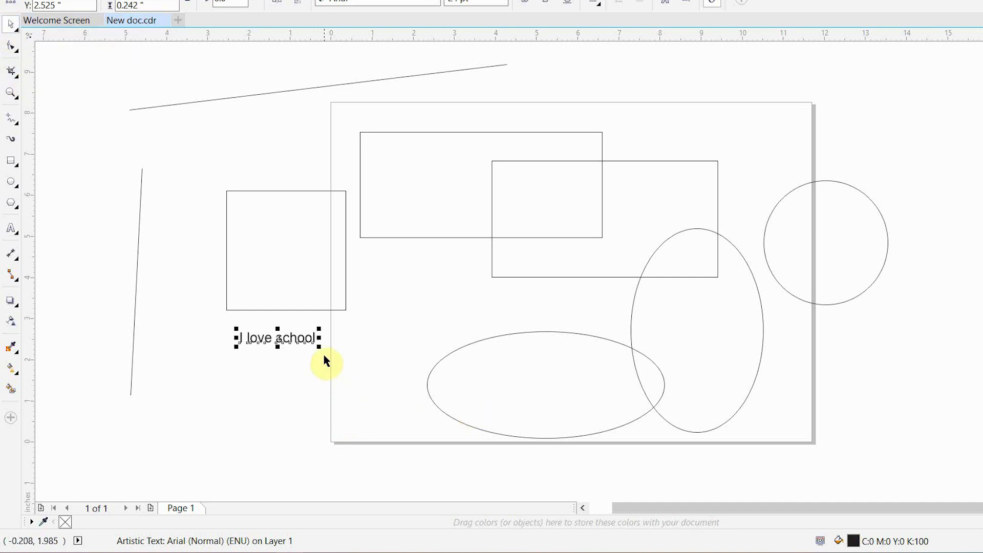
drag(320, 347, 471, 409)
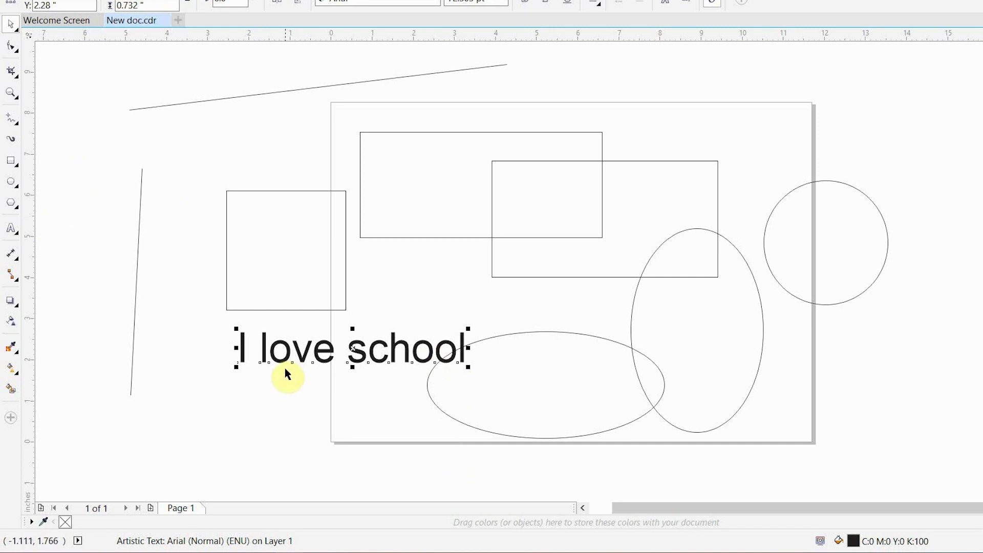
Create a paragraph text frame about 4.95 by 1.57 inches below "I love school" and fill it with several lines of random filler text.
click(11, 231)
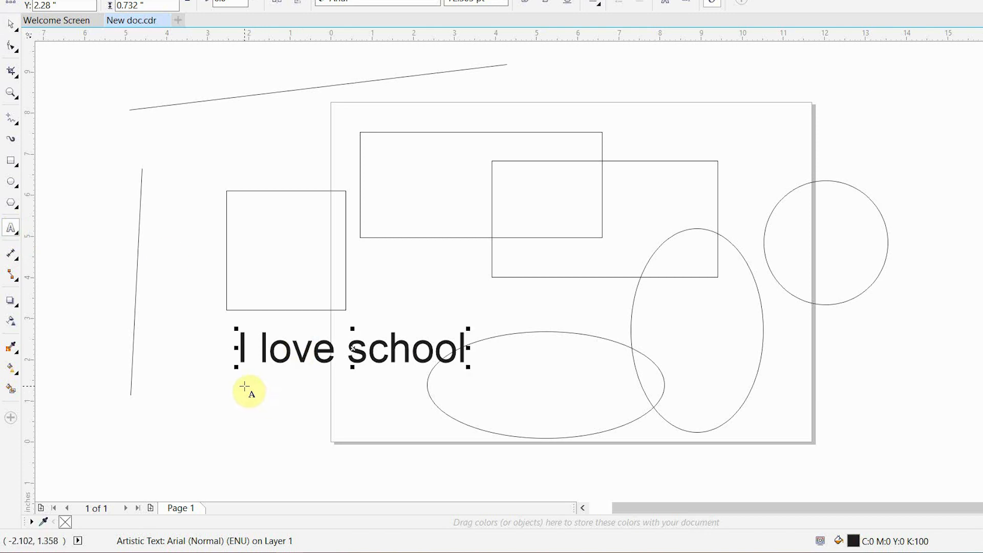
click(245, 386)
drag(244, 386, 449, 452)
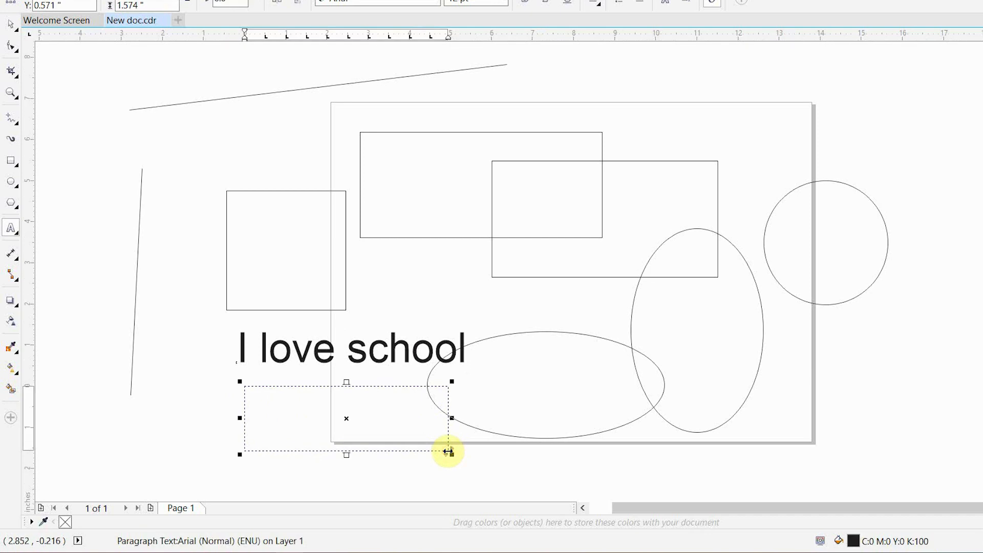
text(fhbi)
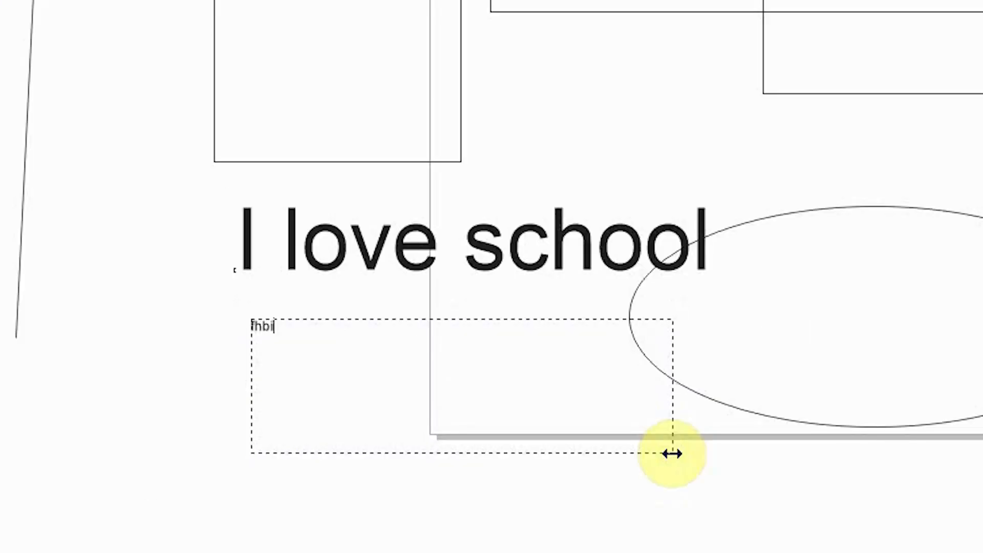
text(casenofioamdlmpoa)
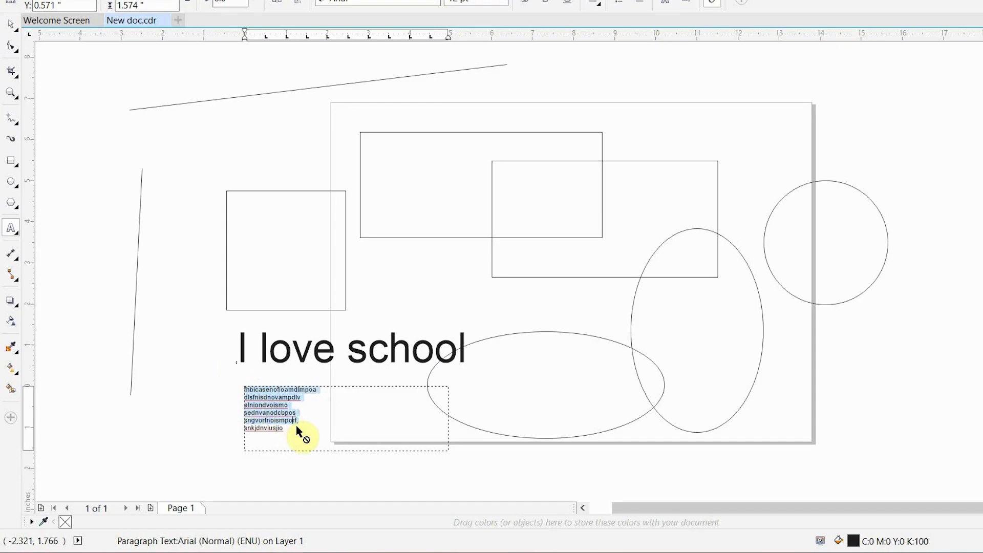
Undo the accidental move of the filler text, and center-align the paragraph text.
drag(296, 427, 300, 428)
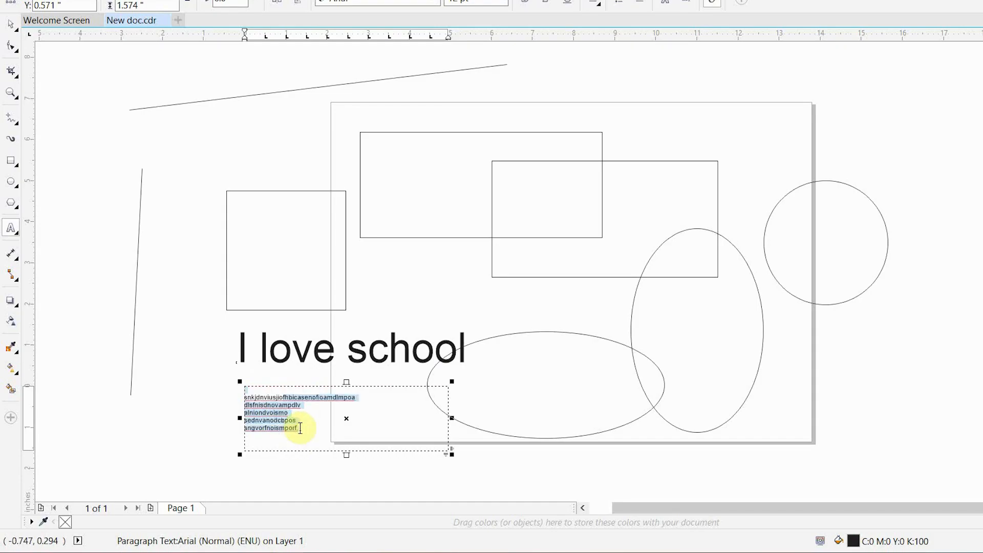
key(ctrl+z)
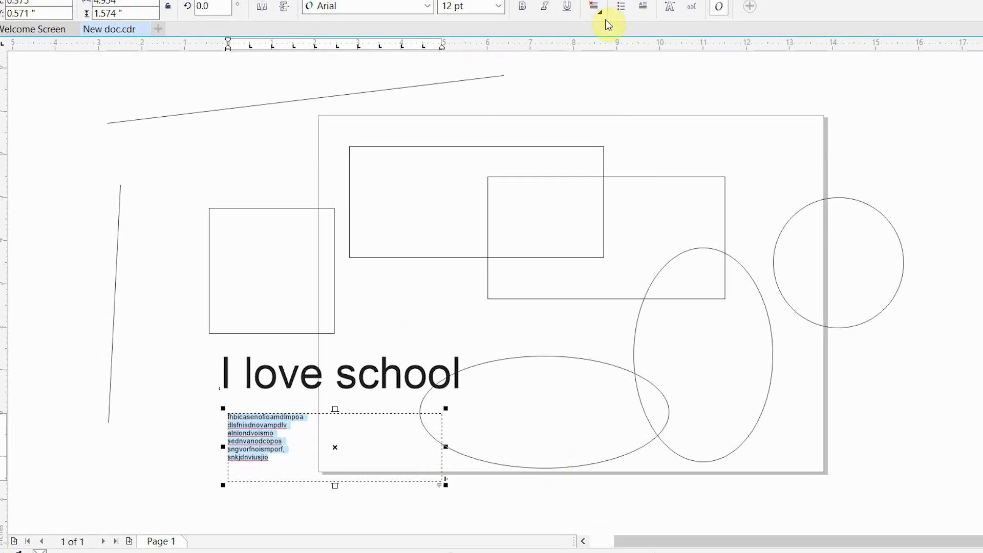
click(597, 9)
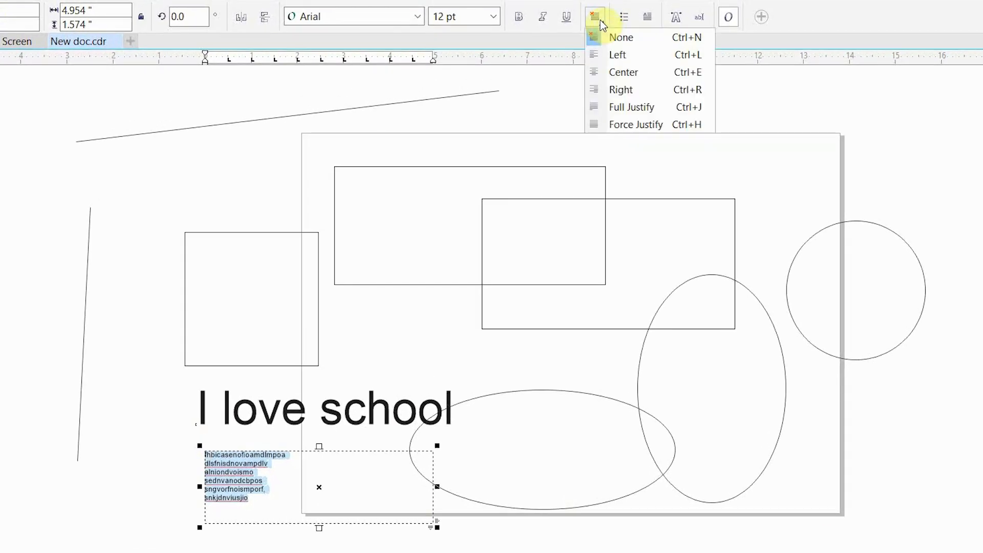
click(598, 18)
click(598, 17)
click(635, 72)
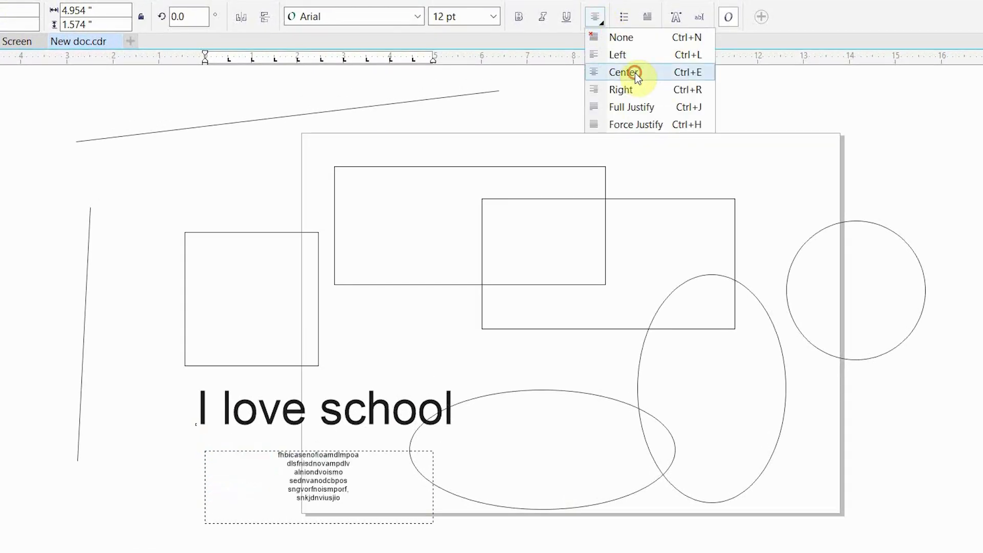
Right-align the paragraph text in its frame and try full justification on it, keeping the right alignment.
click(595, 18)
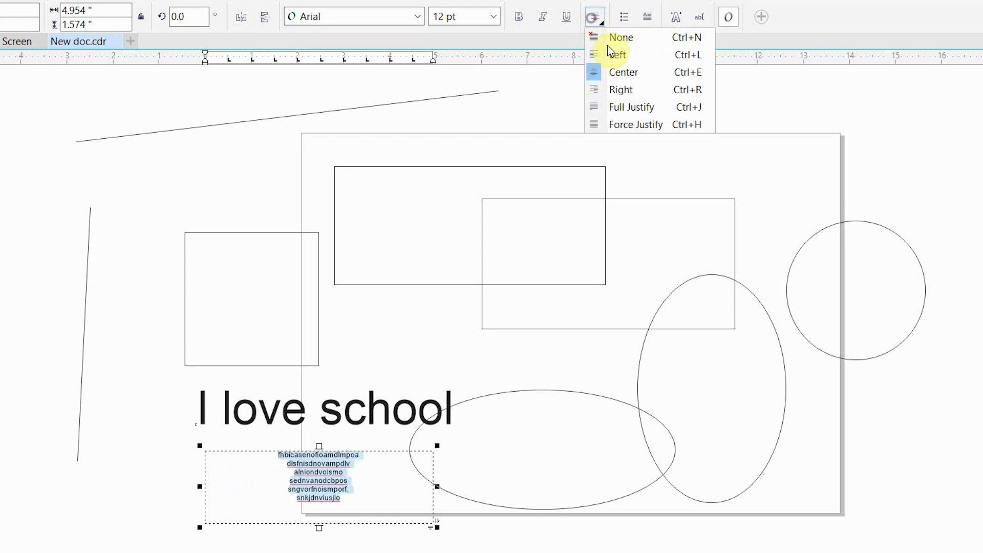
click(622, 91)
click(598, 18)
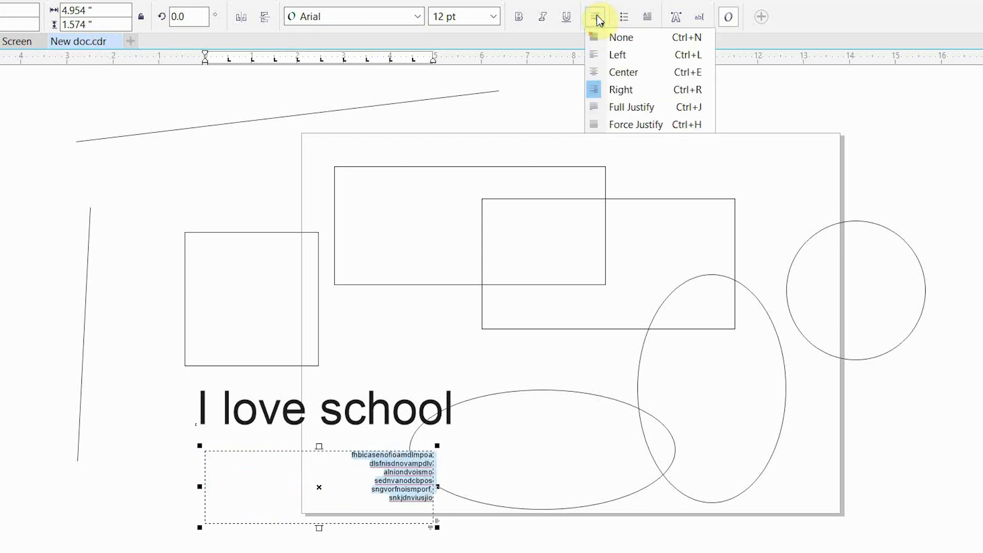
click(630, 107)
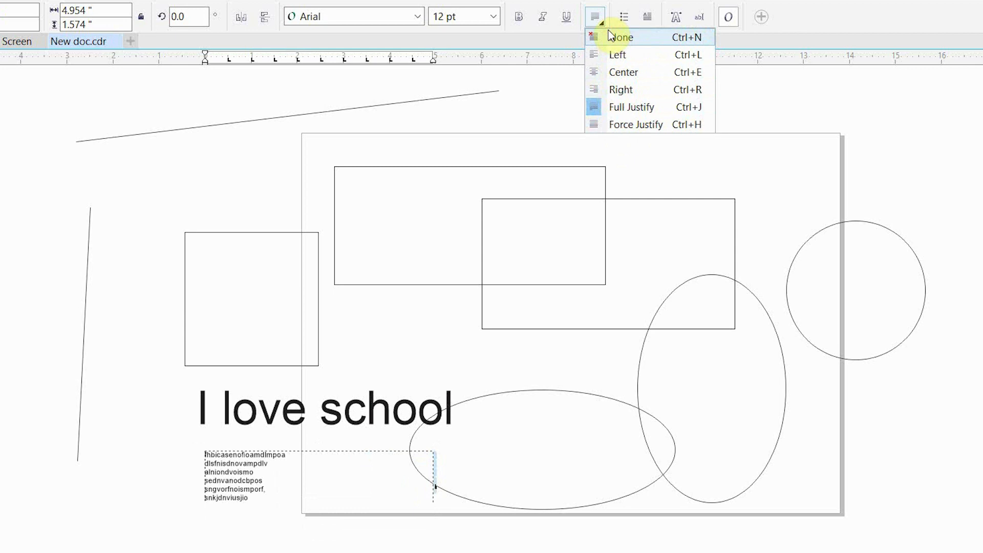
click(517, 4)
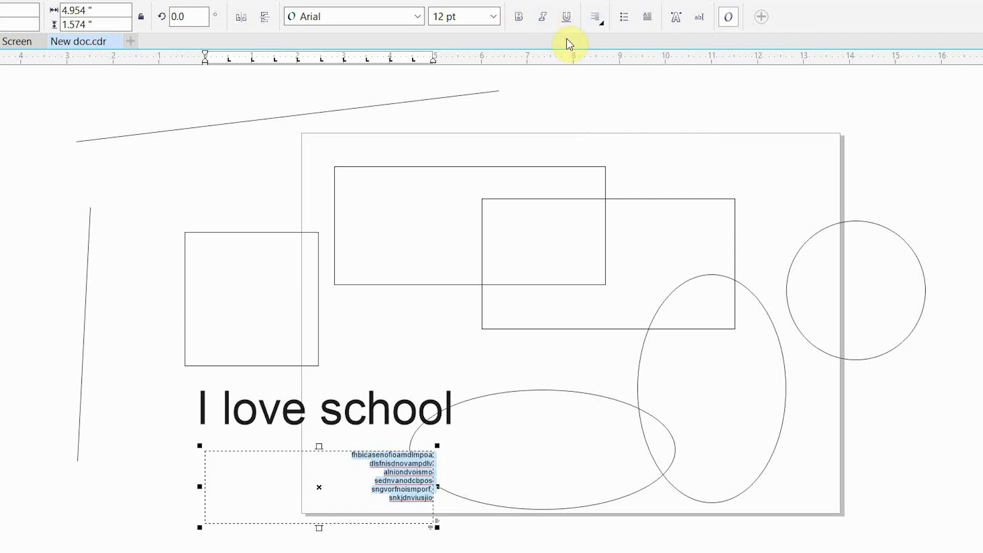
Make the paragraph text bold, italic and underlined, and change its font to Montserrat SemiBold.
click(517, 18)
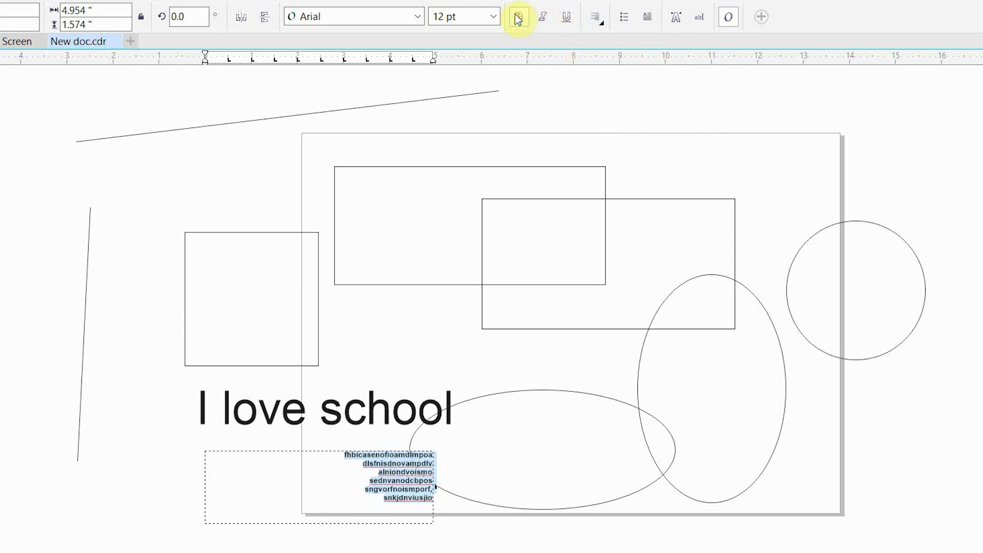
click(542, 20)
click(566, 17)
click(418, 17)
click(408, 51)
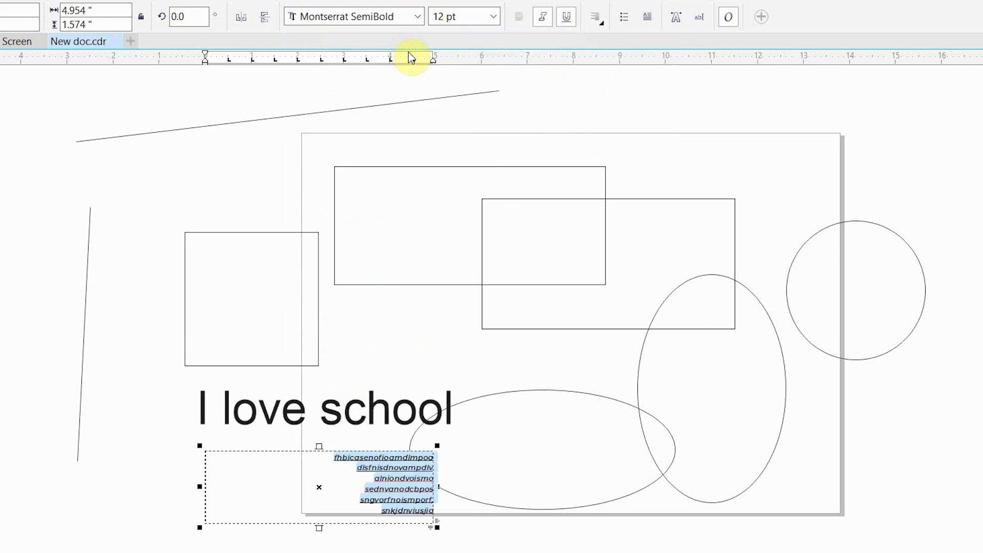
Set the paragraph text to 48 pt and enlarge its frame to about 16.09 by 5.11 inches.
click(493, 17)
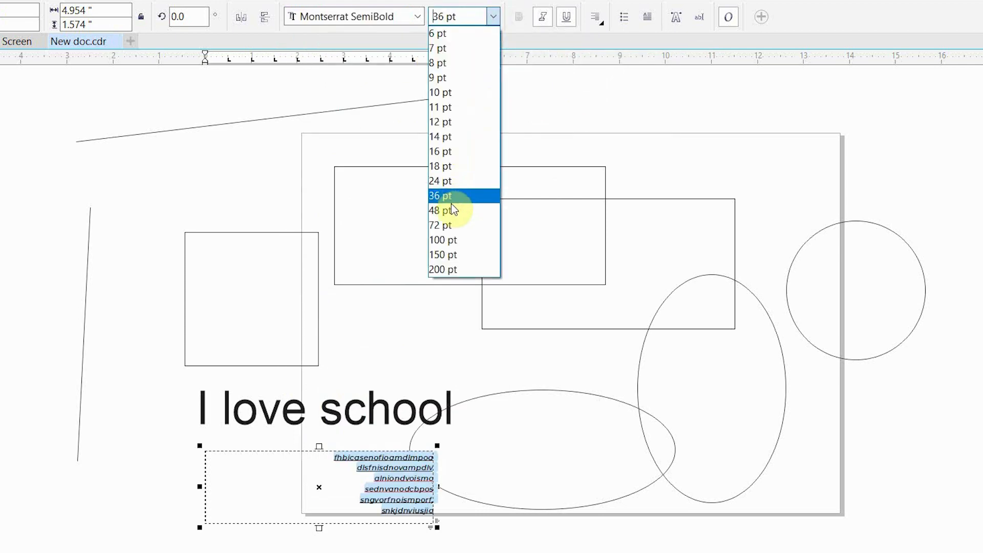
click(449, 210)
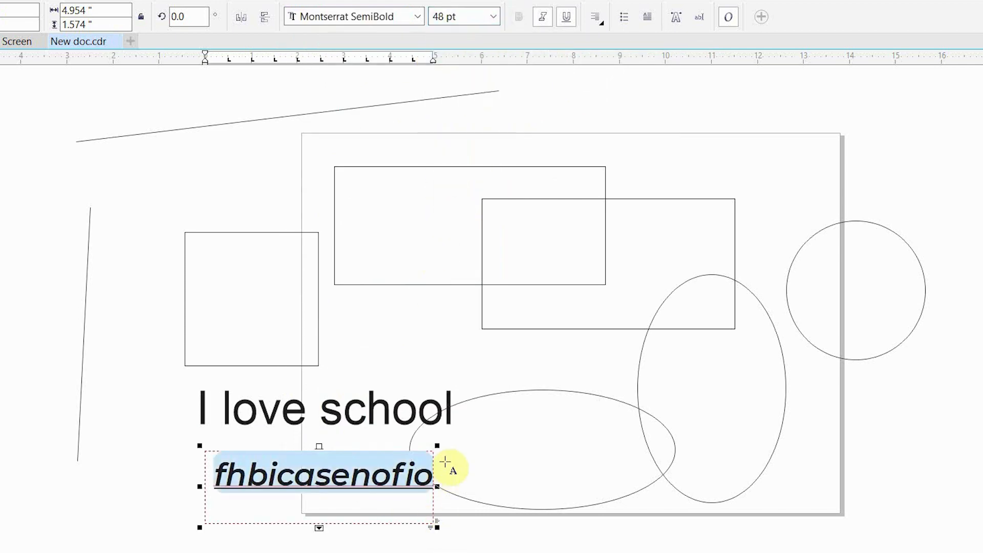
drag(439, 447, 953, 204)
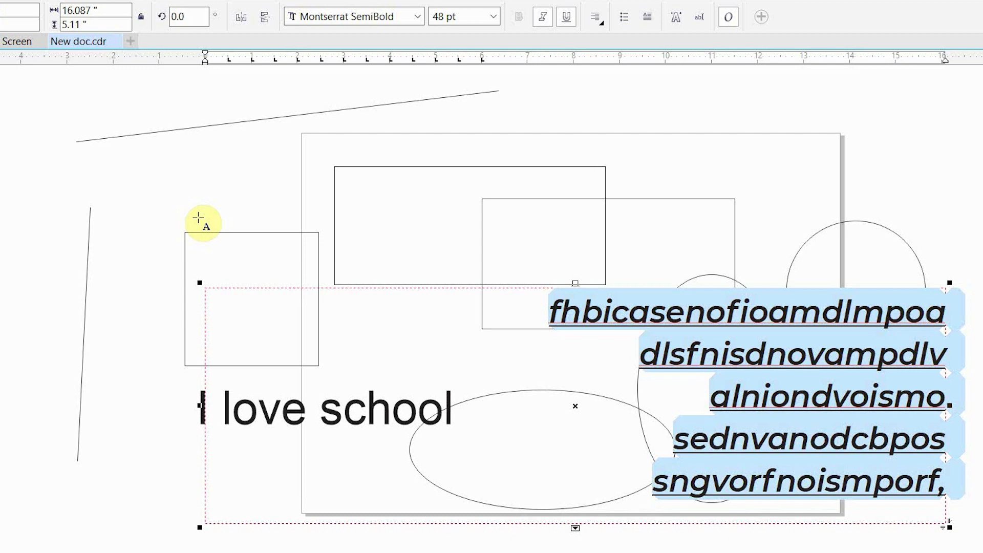
Move the circle over the start of "I love school" and the paragraph text up across the page's upper right corner.
click(10, 82)
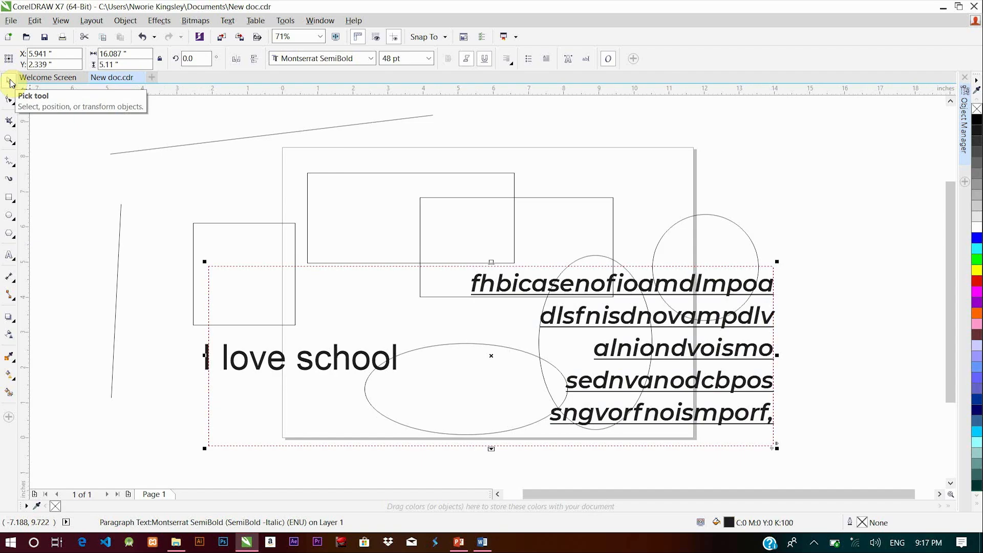
click(124, 341)
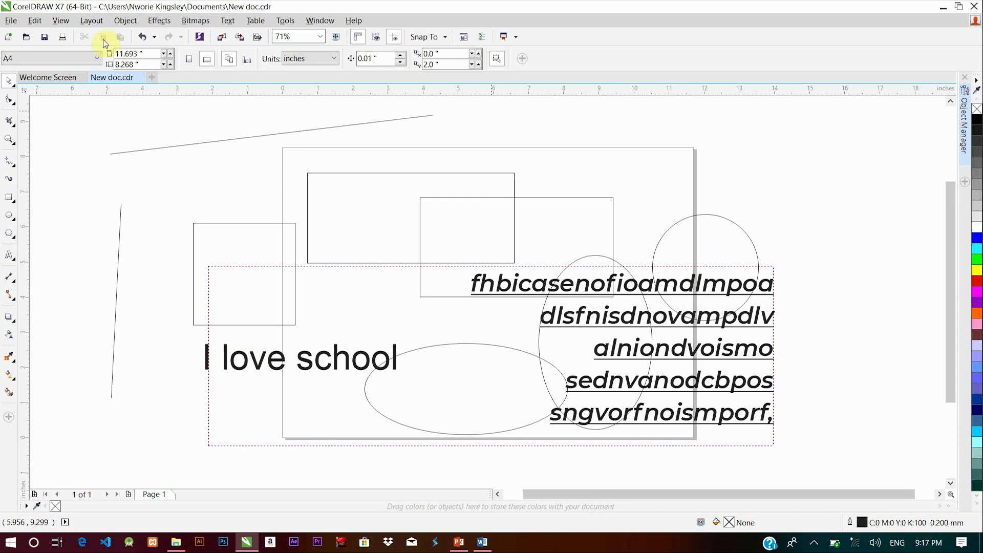
click(727, 237)
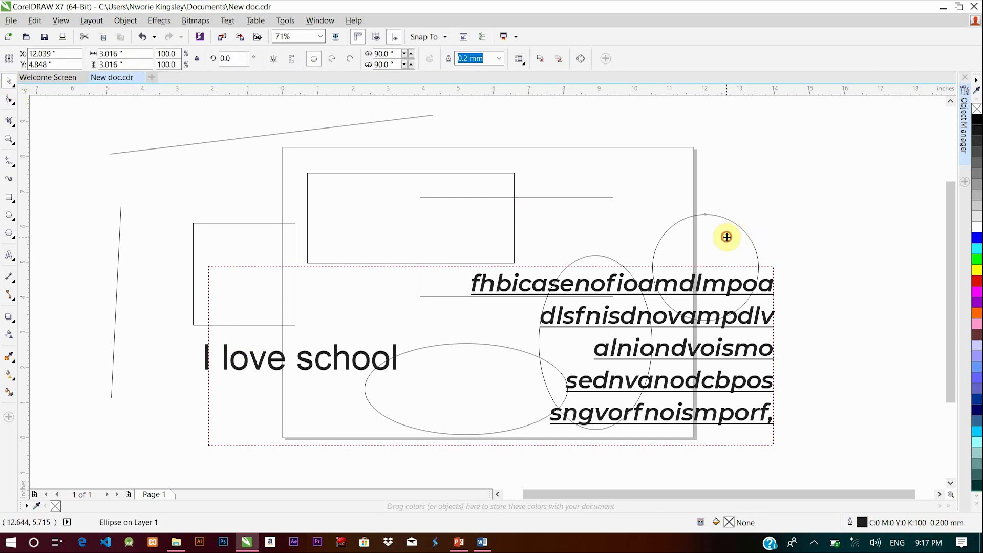
drag(727, 237, 214, 330)
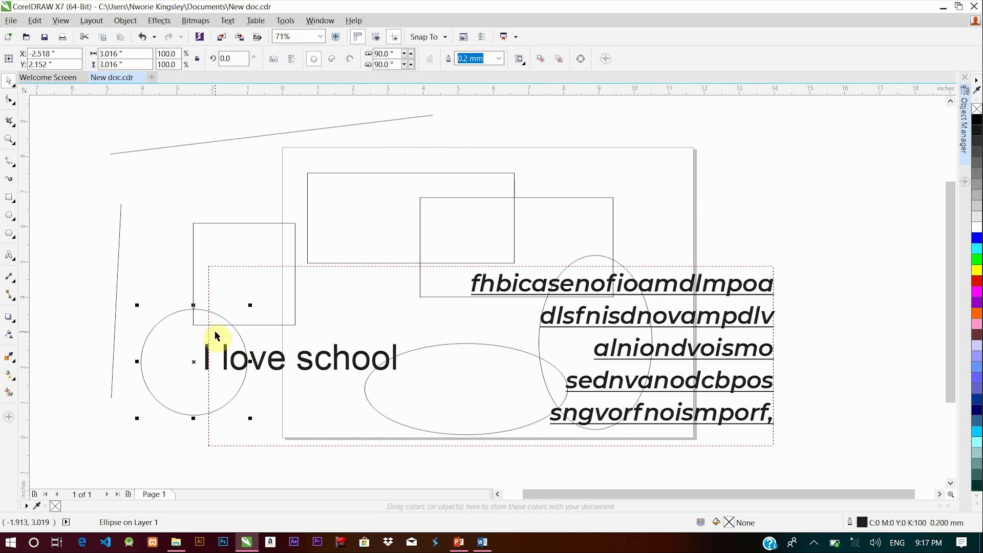
drag(660, 352, 824, 206)
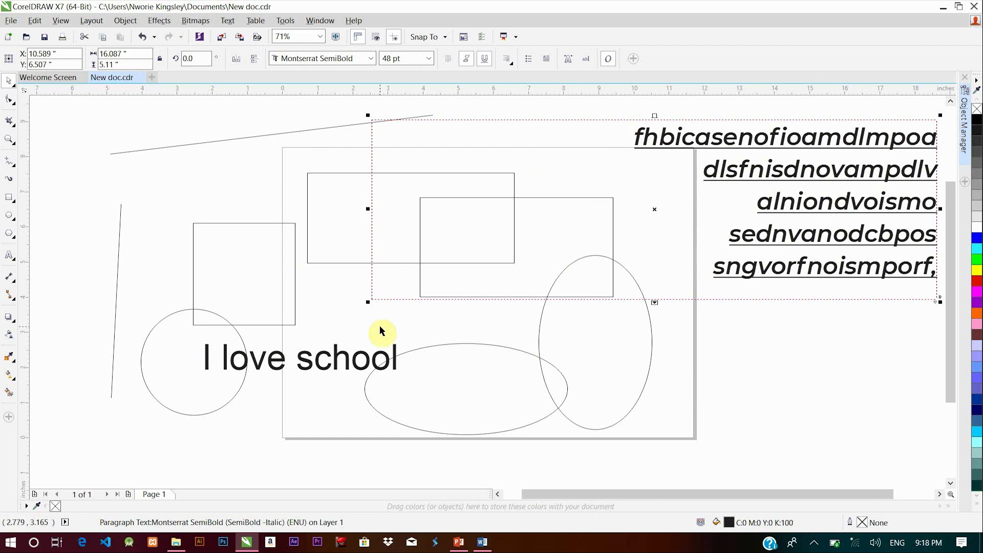
Scale the square up to about 5.99 by 5.99 inches and stretch its right side outward.
click(220, 255)
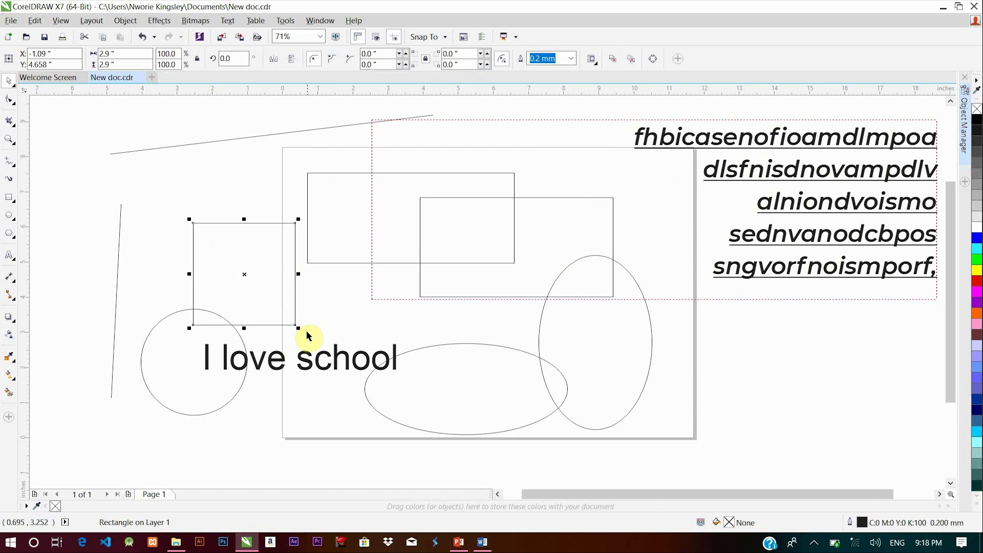
drag(297, 330, 493, 438)
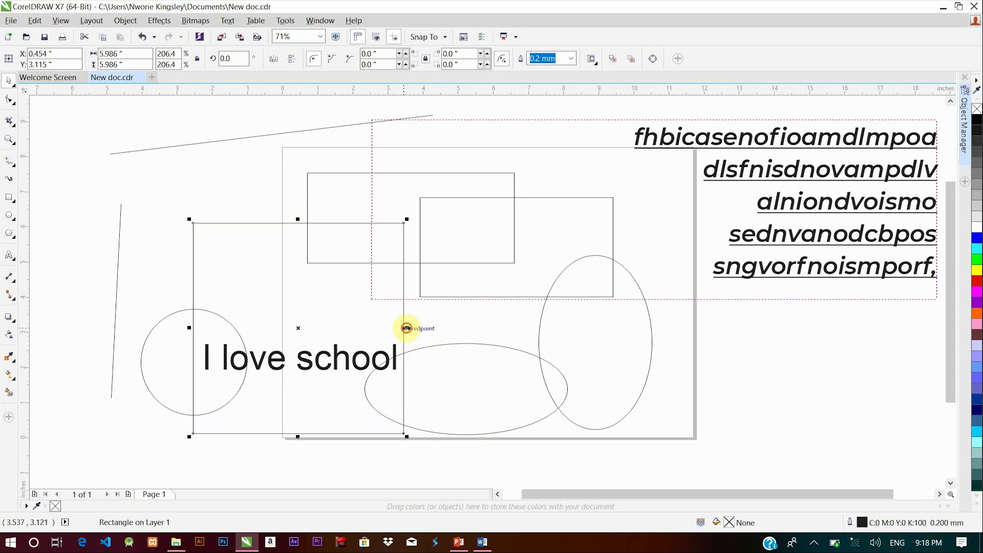
drag(407, 328, 604, 333)
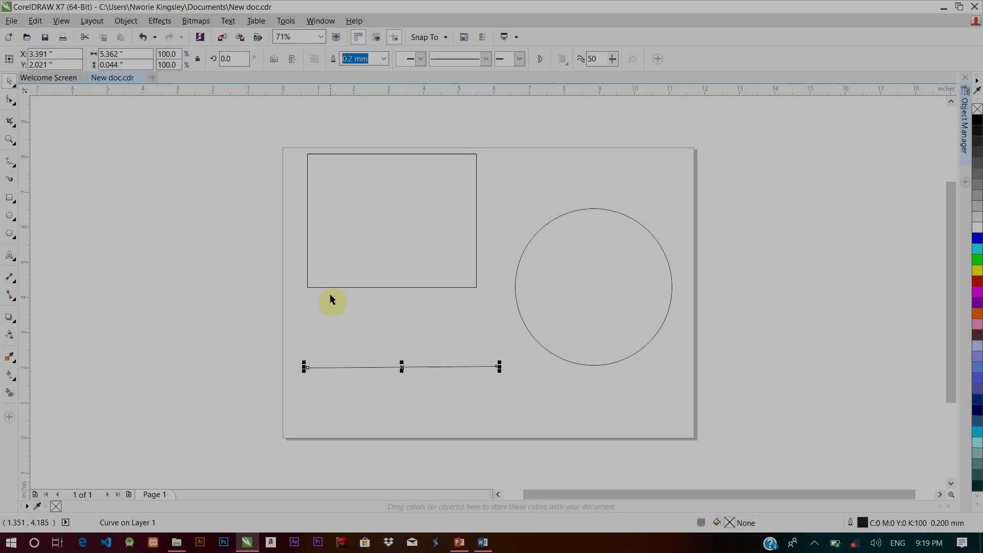
Fill the rectangle with blue (#0000FF) and give it a thicker red (#FF0000) outline.
click(333, 320)
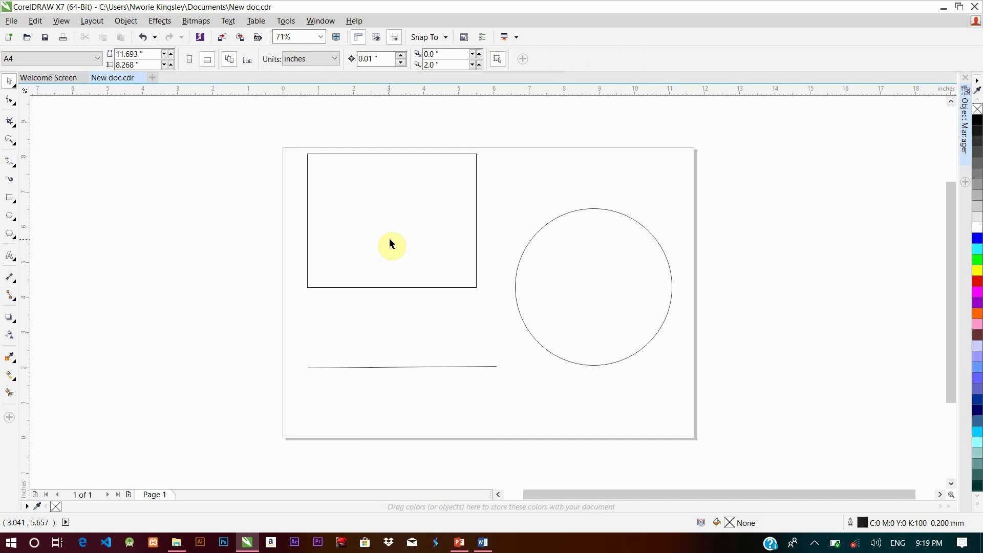
click(309, 155)
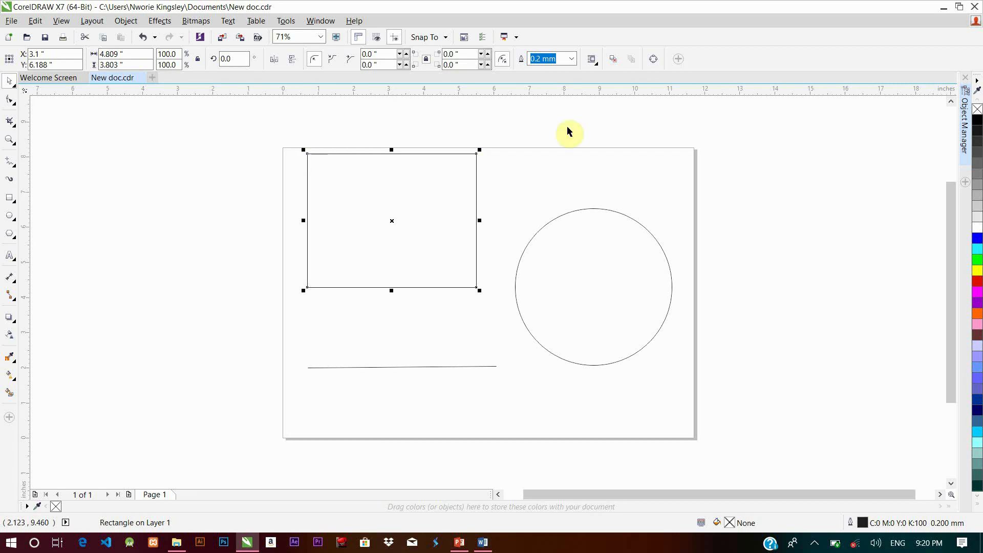
click(978, 239)
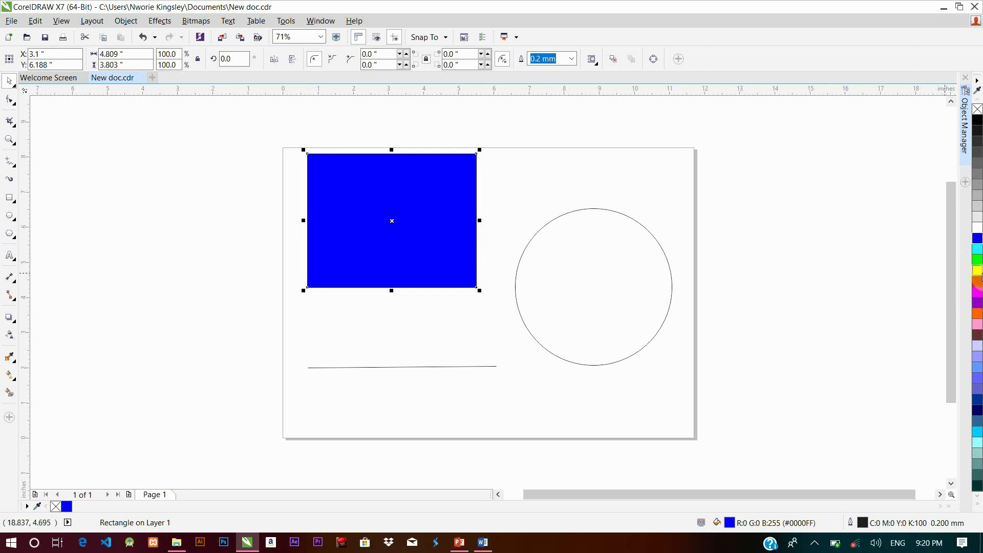
right_click(979, 288)
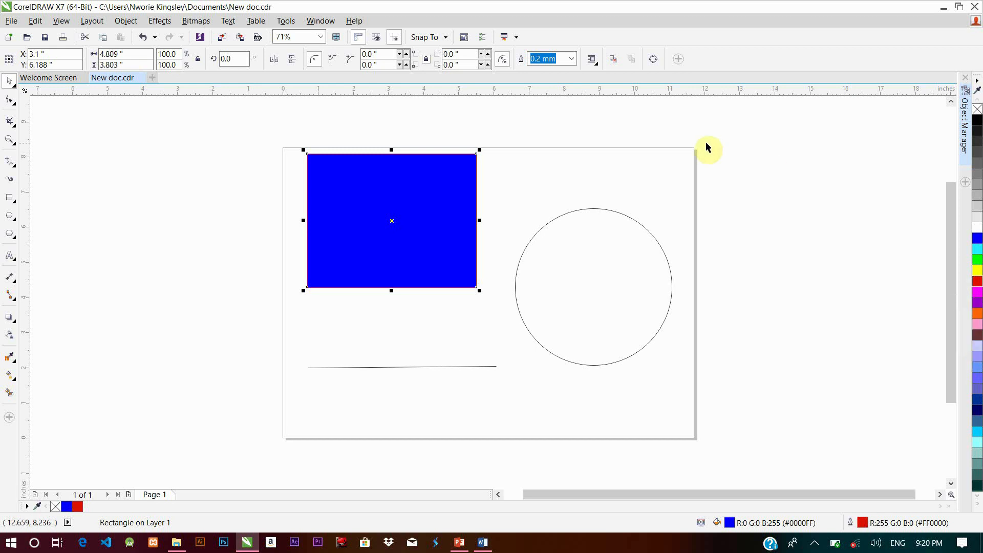
click(572, 58)
click(559, 185)
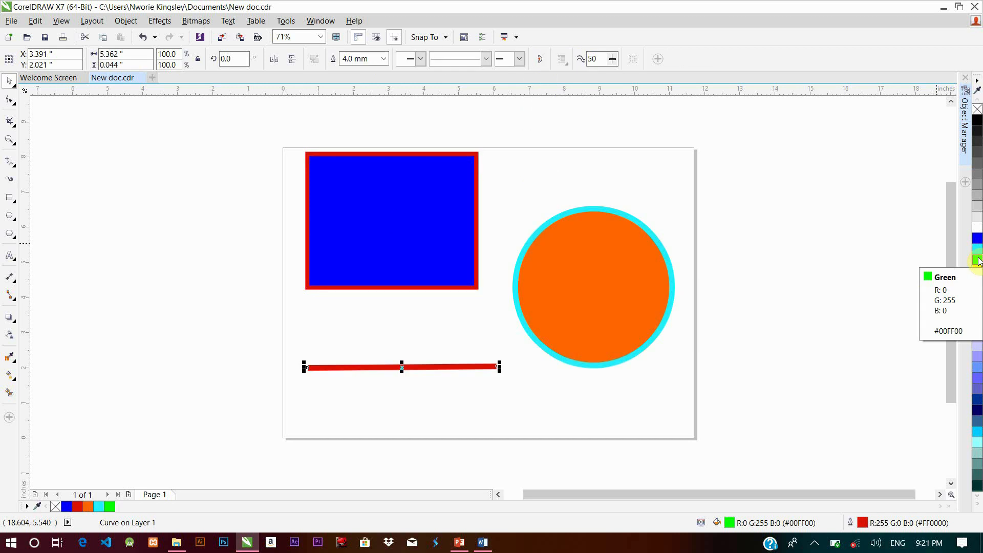
Apply an interactive fountain fill to the orange circle, running from its lower right edge to just above its upper left.
click(571, 257)
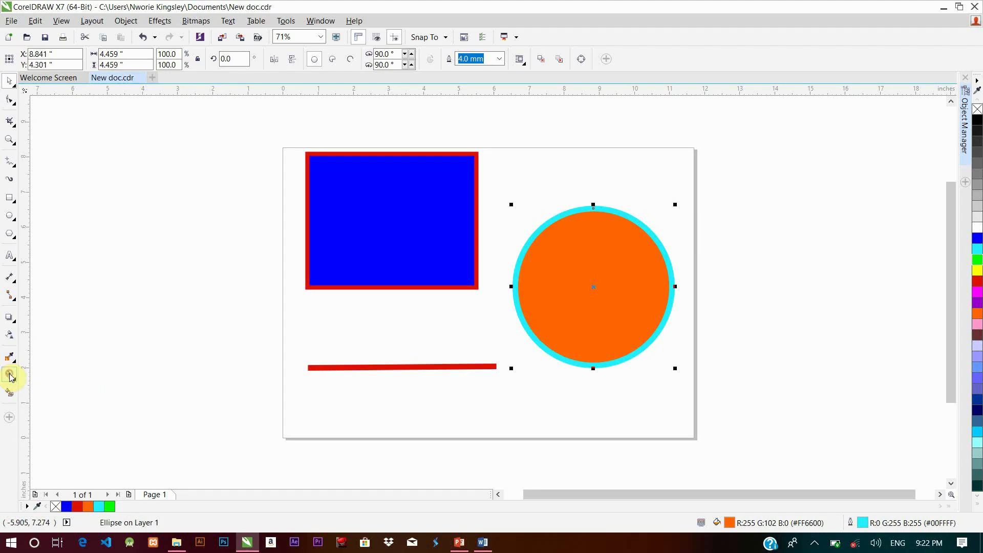
click(17, 451)
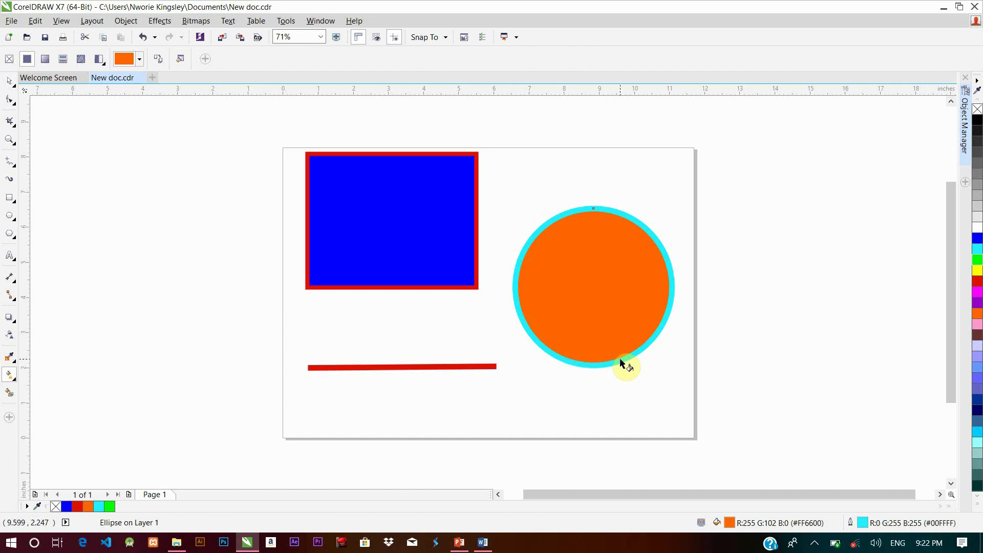
drag(616, 357, 552, 188)
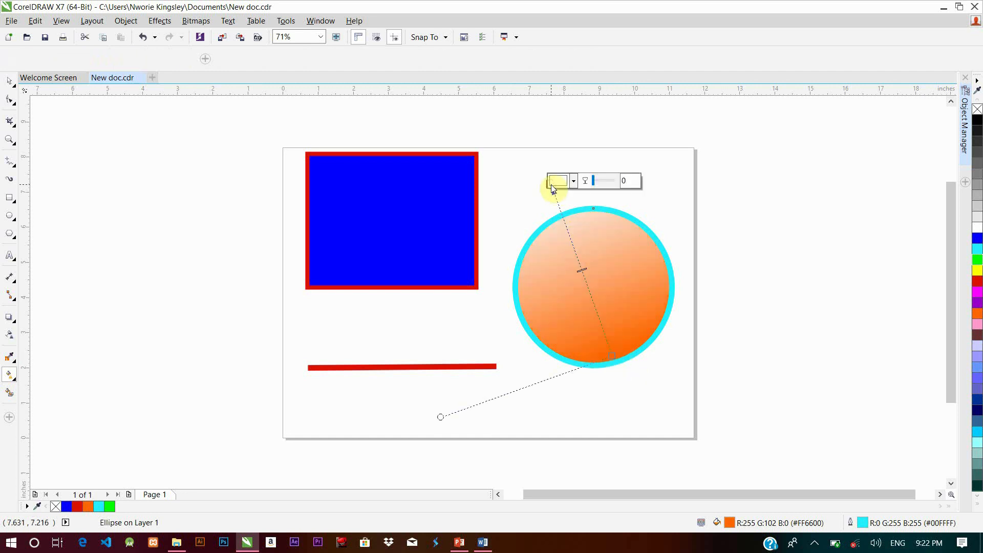
Color the circle's fountain fill with red at the upper node and yellow (#F7FF00) at the lower node.
click(577, 180)
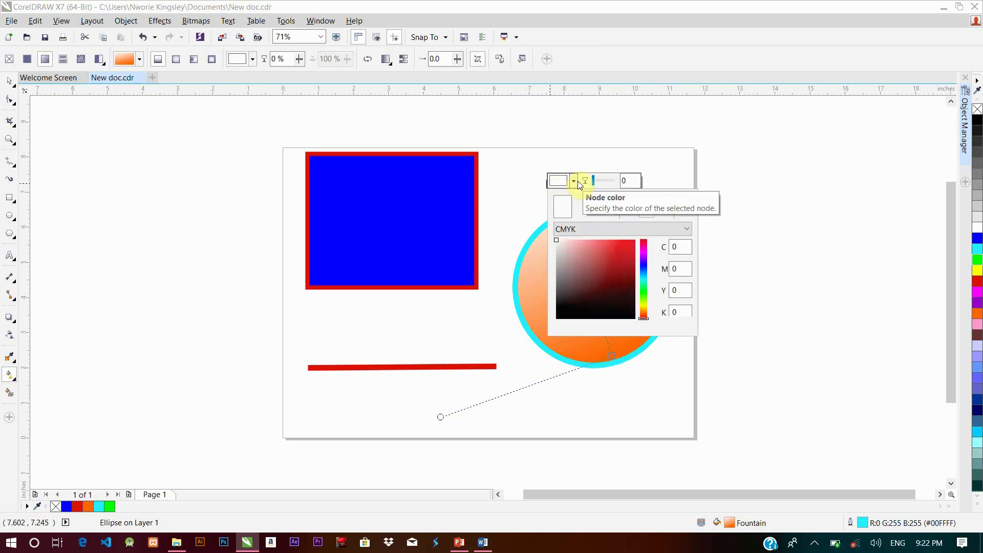
drag(627, 254, 643, 230)
click(600, 154)
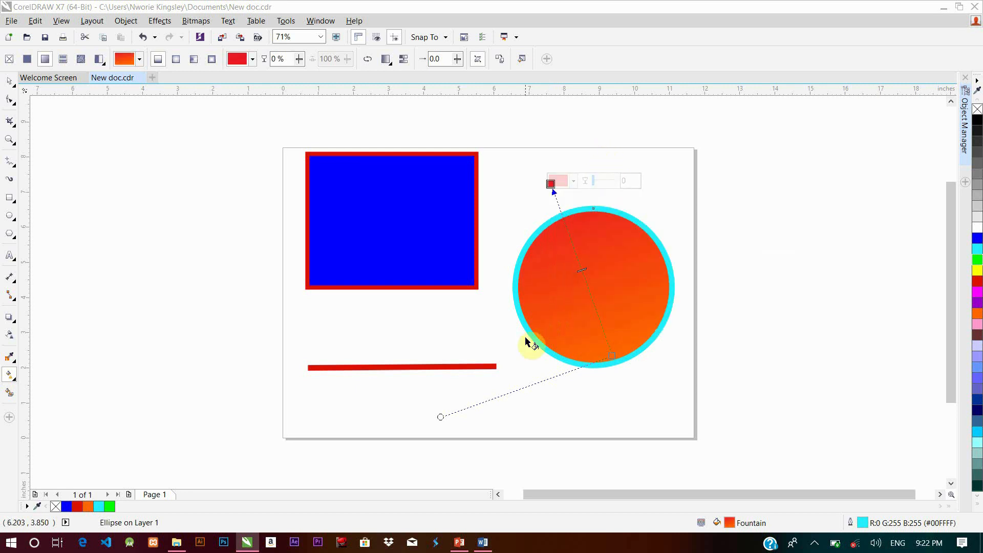
click(607, 358)
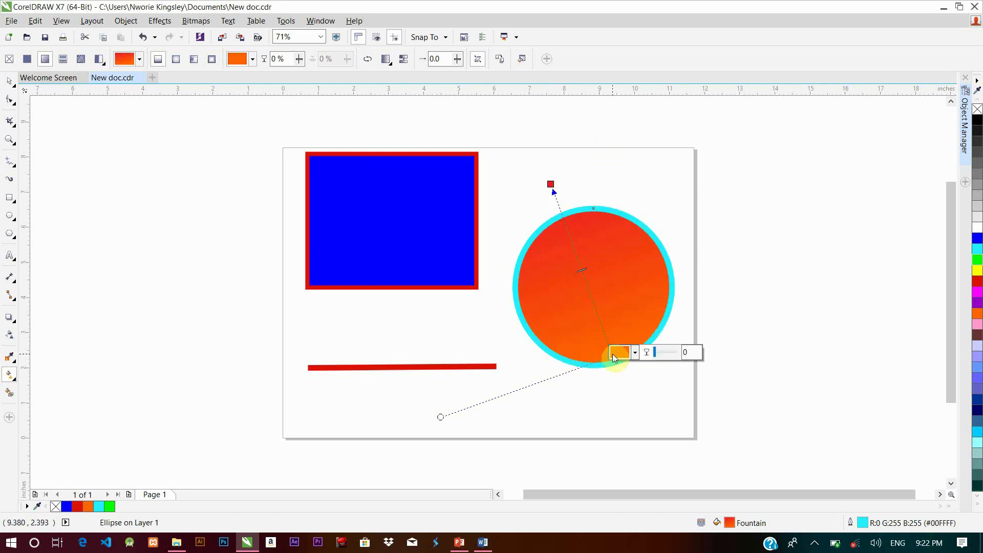
click(638, 354)
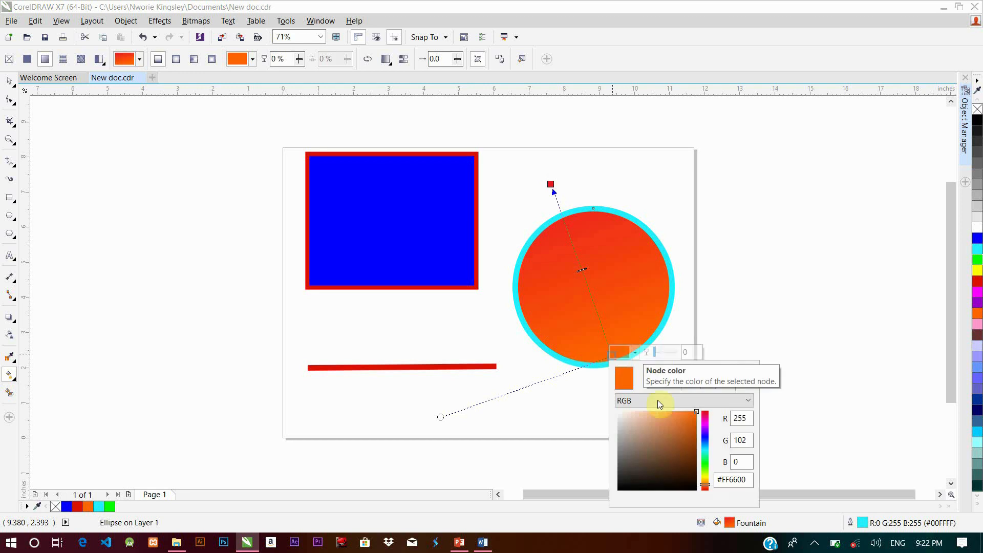
drag(707, 484, 706, 477)
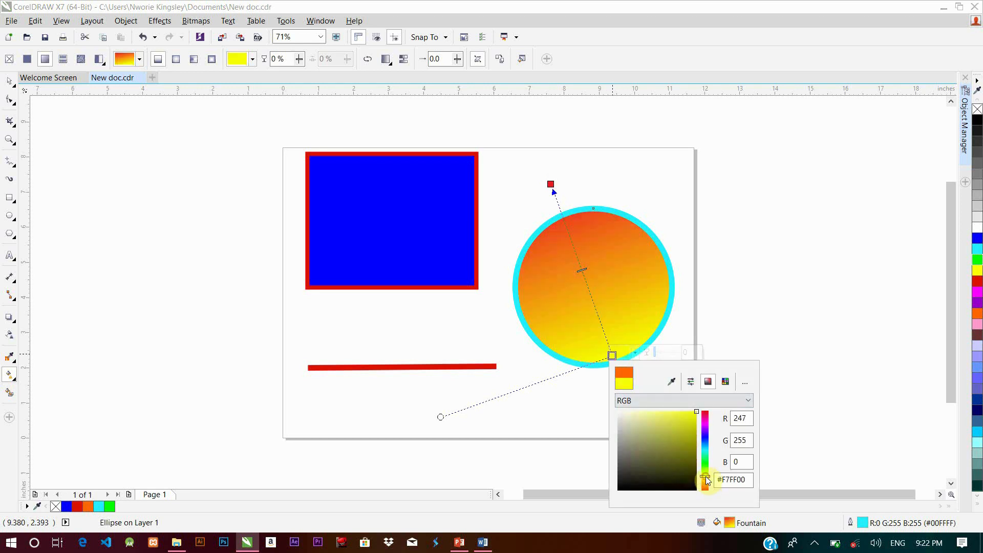
click(678, 315)
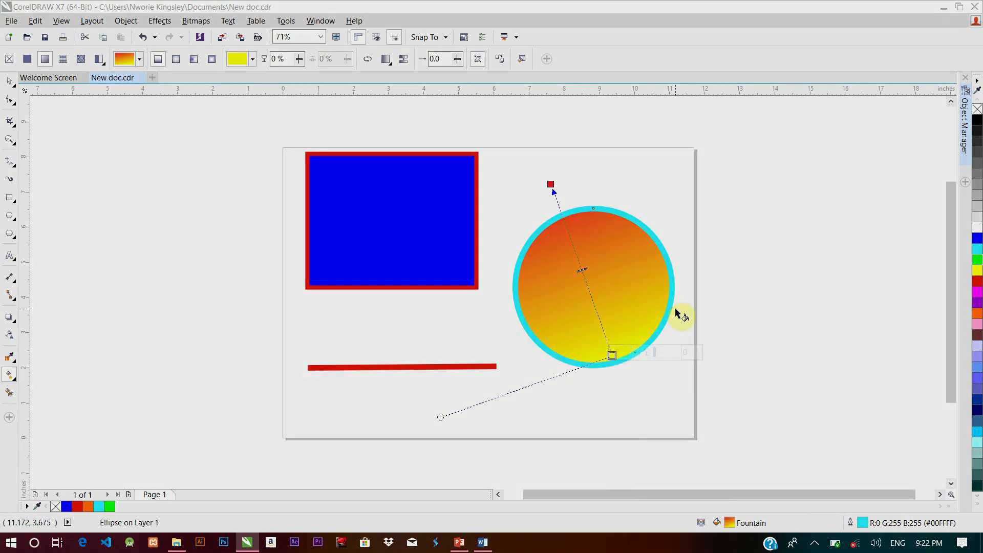